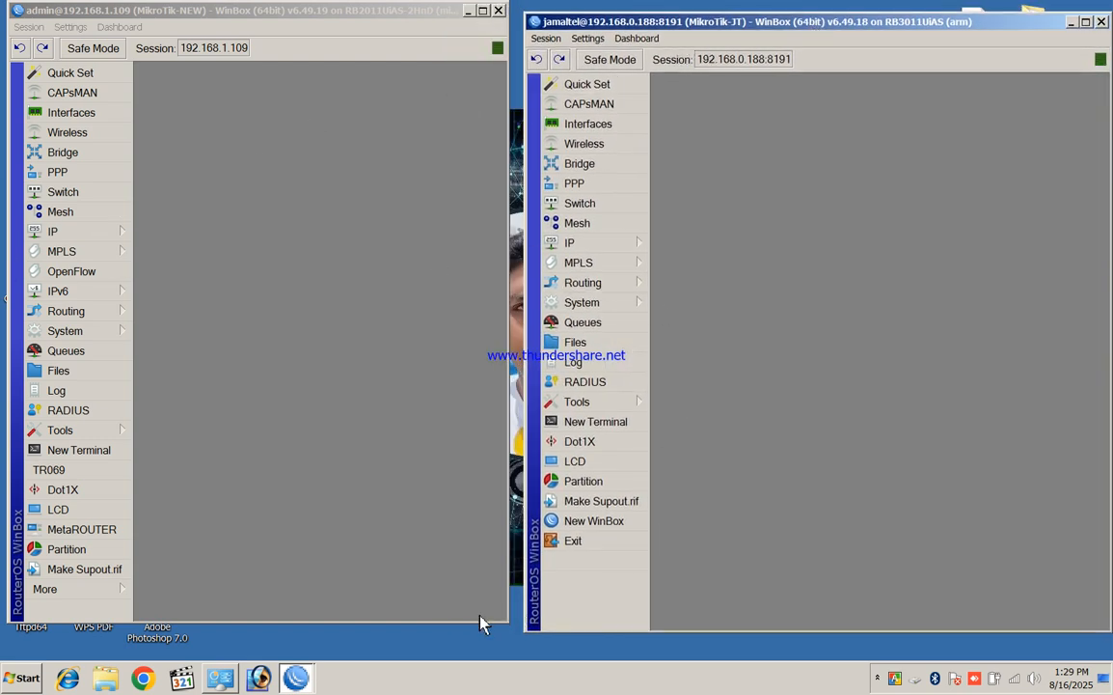
Enlarge and arrange both router windows, then bring up MikroTik-JT's PPP profiles, including L2TP-Vpn
left_click_drag(427, 622, 423, 655)
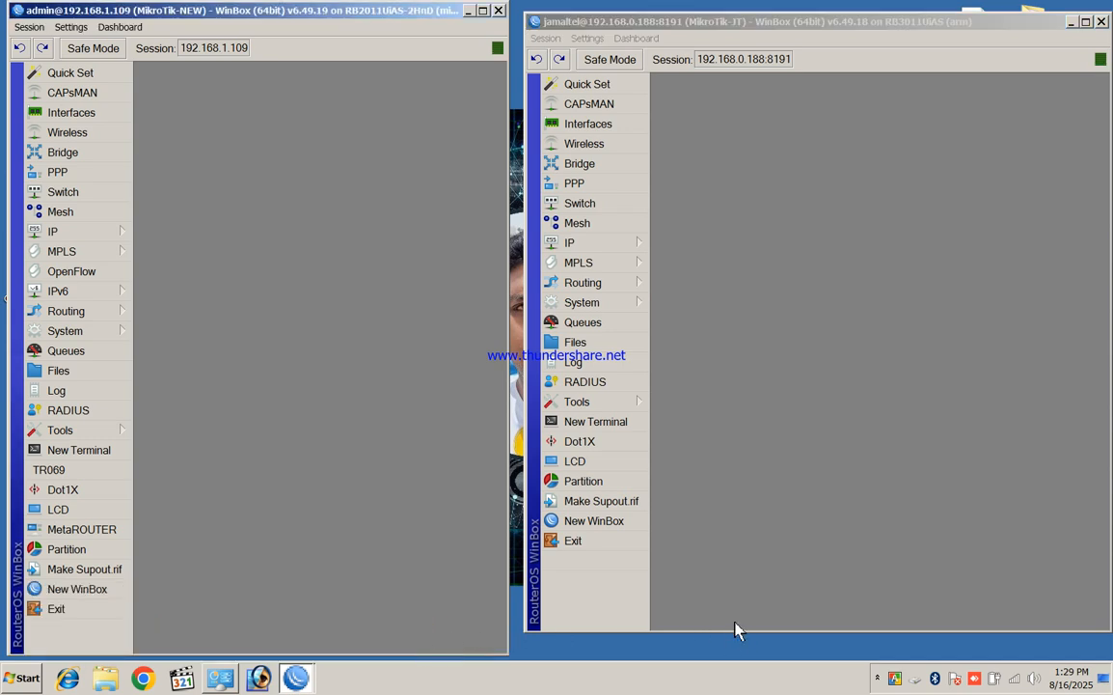
left_click_drag(737, 633, 742, 654)
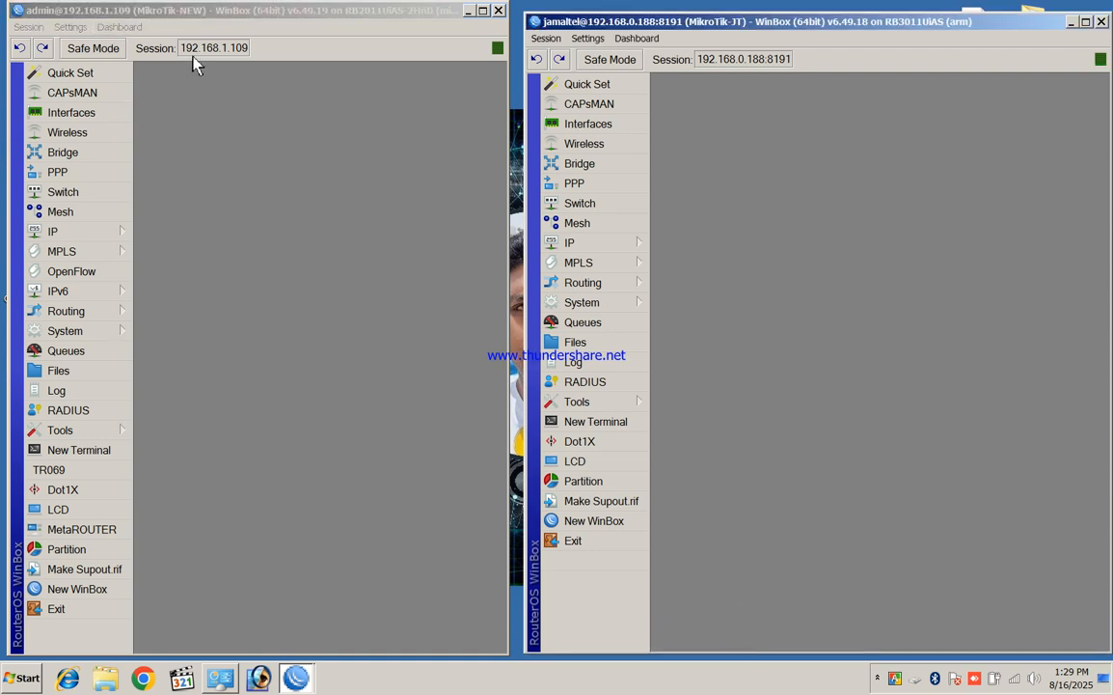
left_click(377, 19)
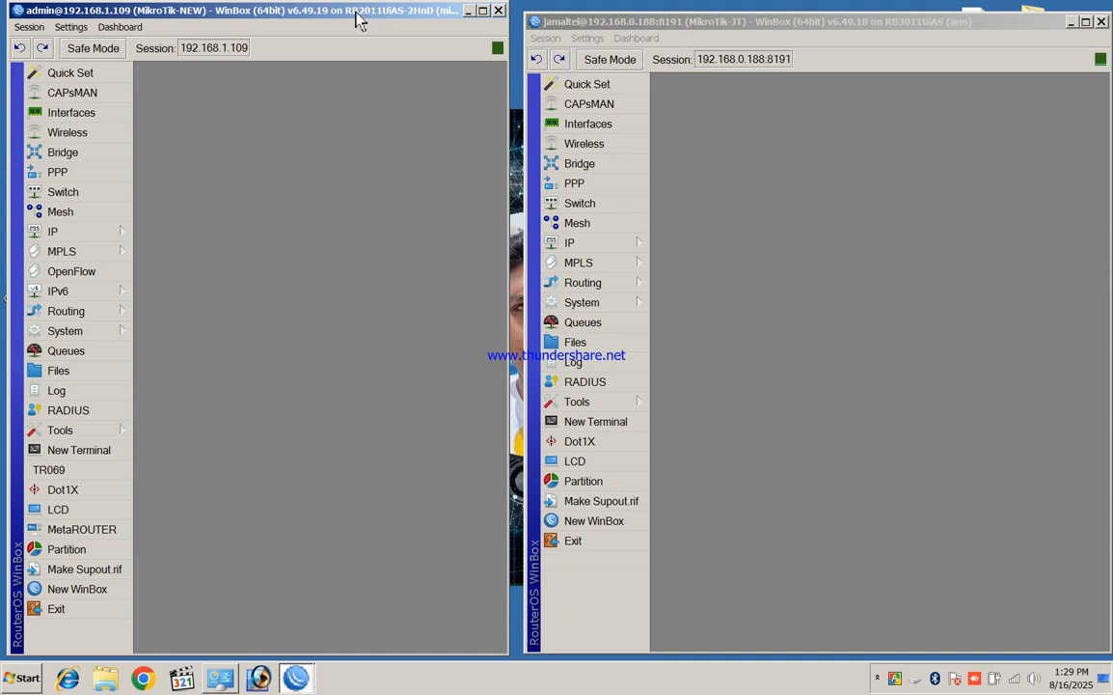
left_click(913, 29)
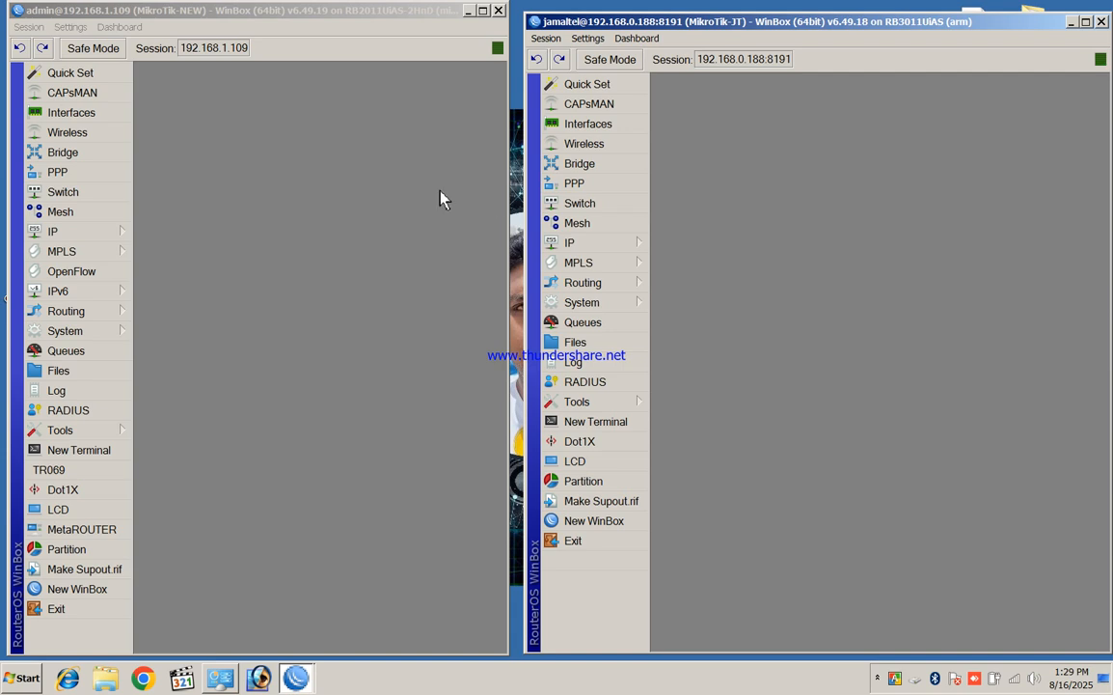
left_click_drag(757, 26, 832, 29)
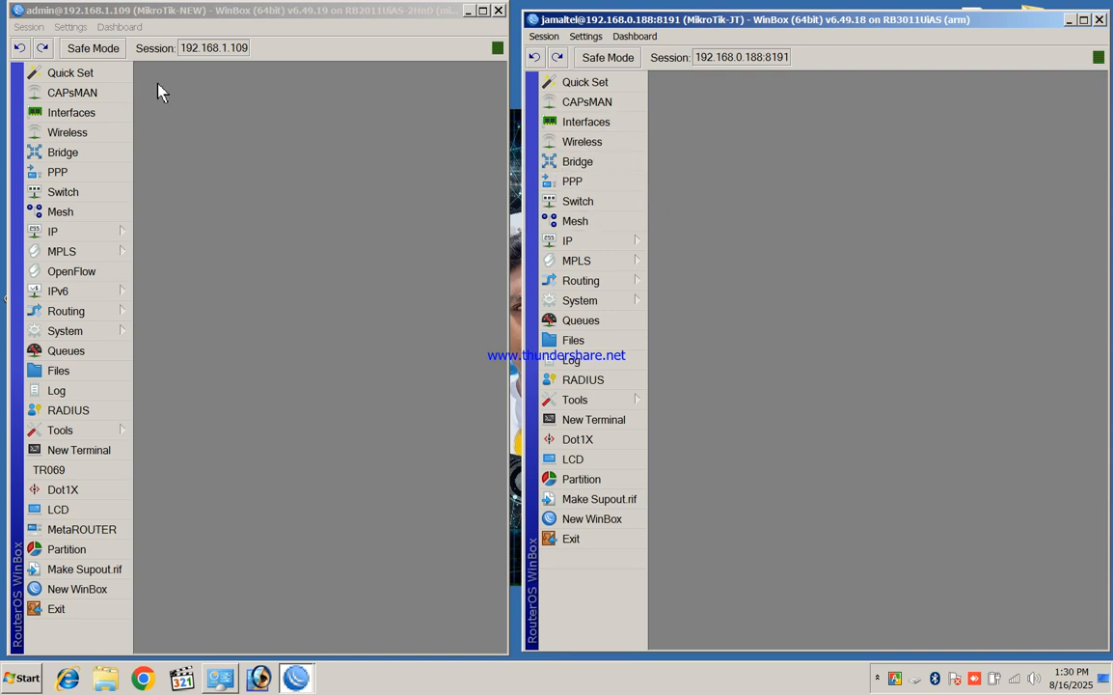
left_click(591, 188)
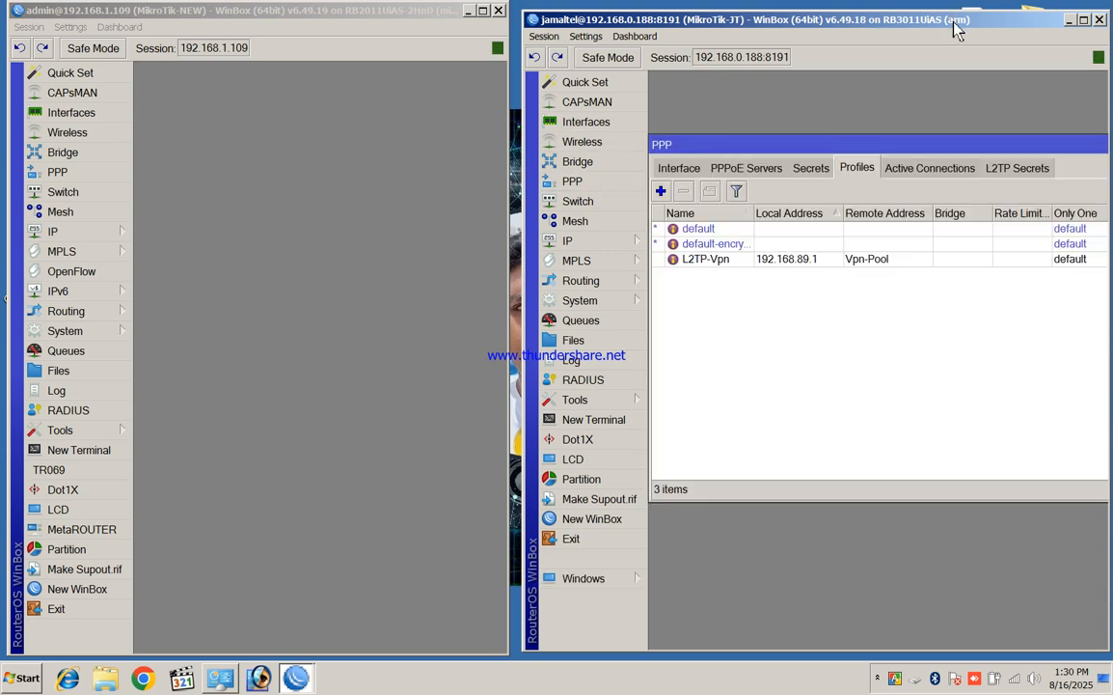
Maximise the MikroTik-JT session and list its PPP interfaces, l2tp-out1 and sstp-out1
left_click(469, 12)
double_click(724, 18)
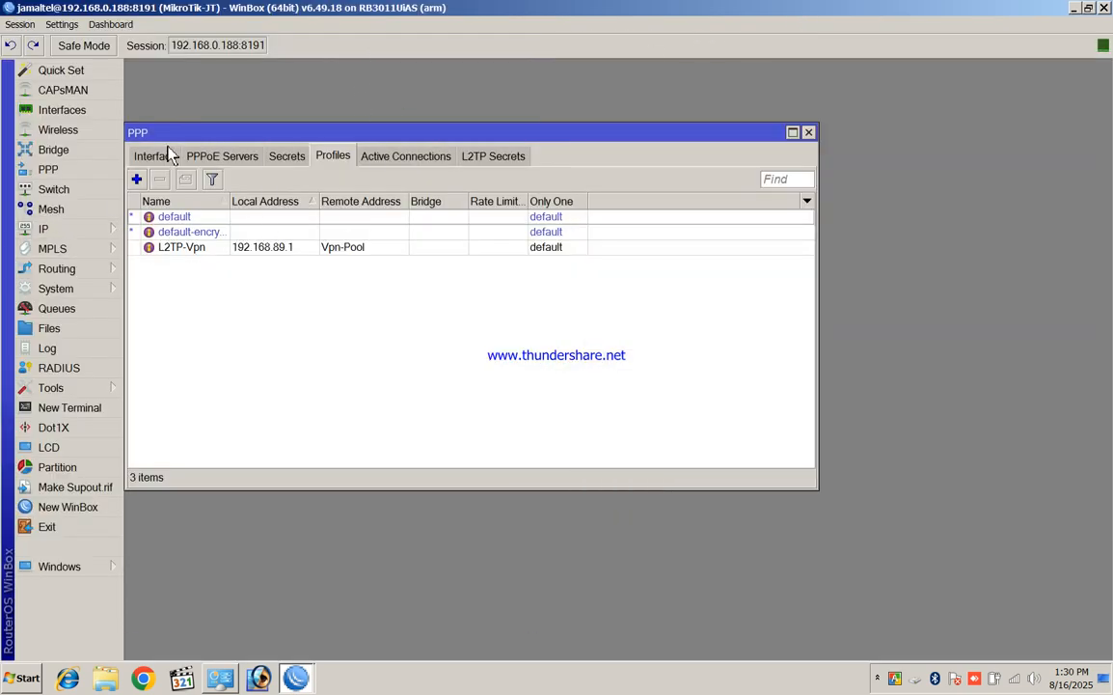
left_click_drag(164, 134, 289, 151)
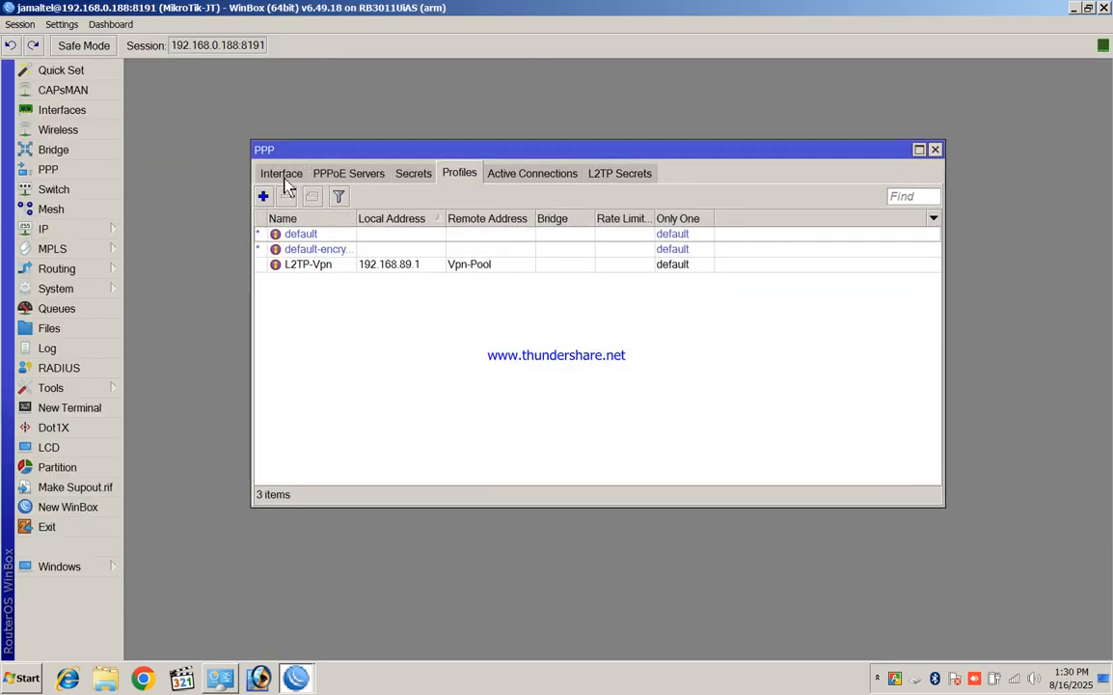
left_click(283, 176)
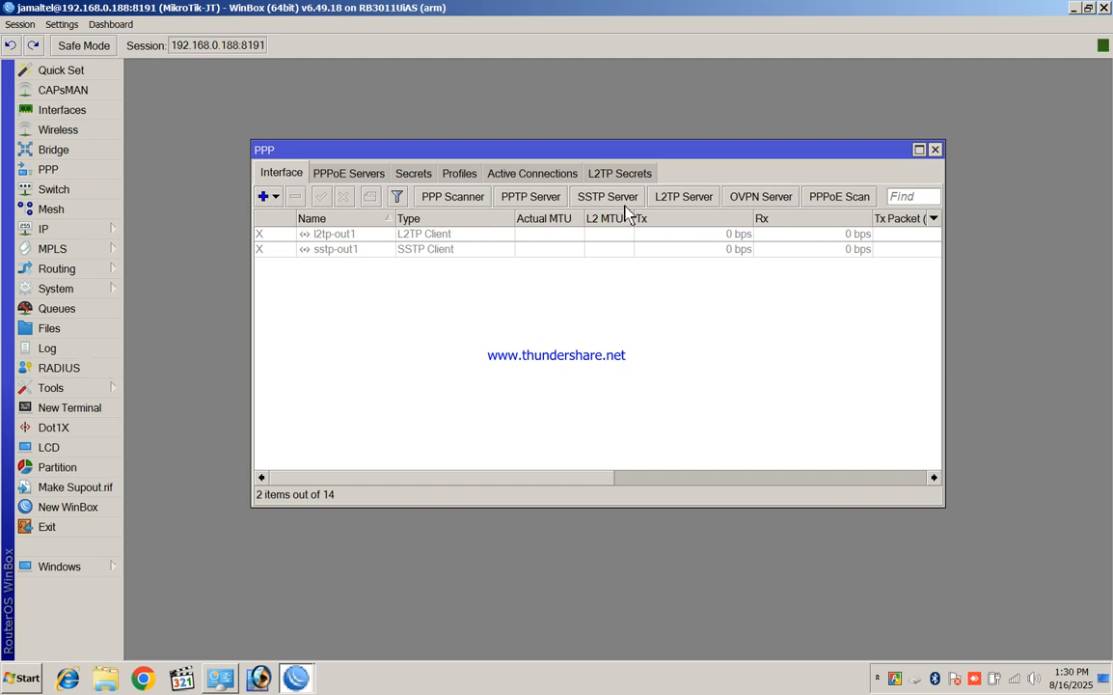
Review the PPTP Server and SSTP Server settings without changing them
left_click(546, 198)
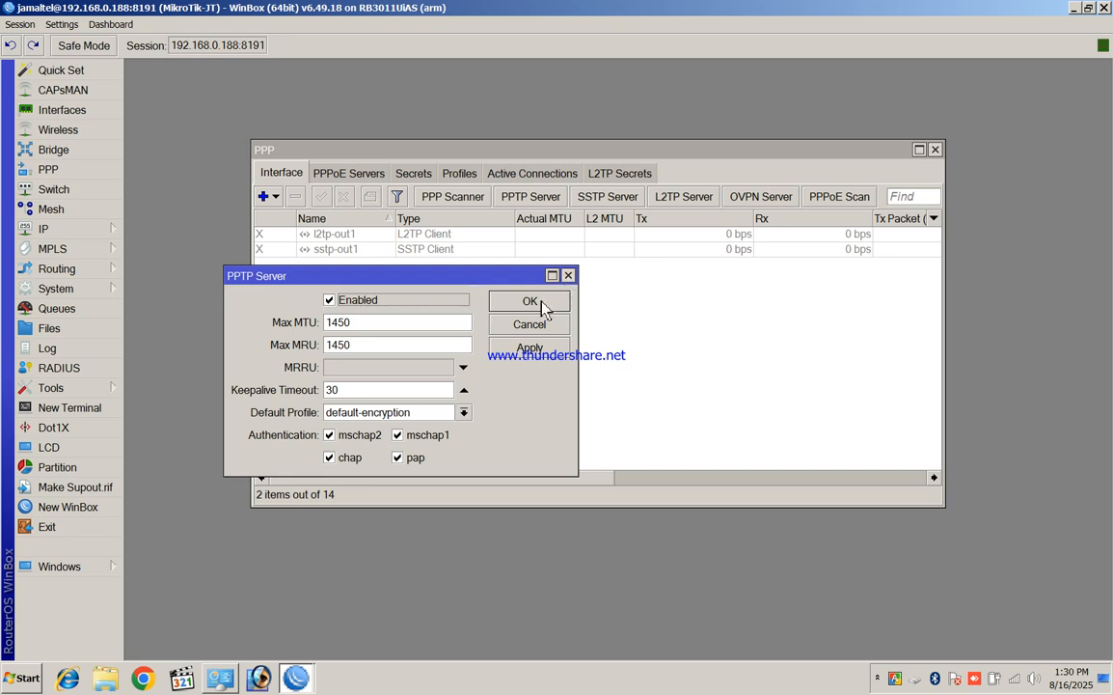
left_click(567, 276)
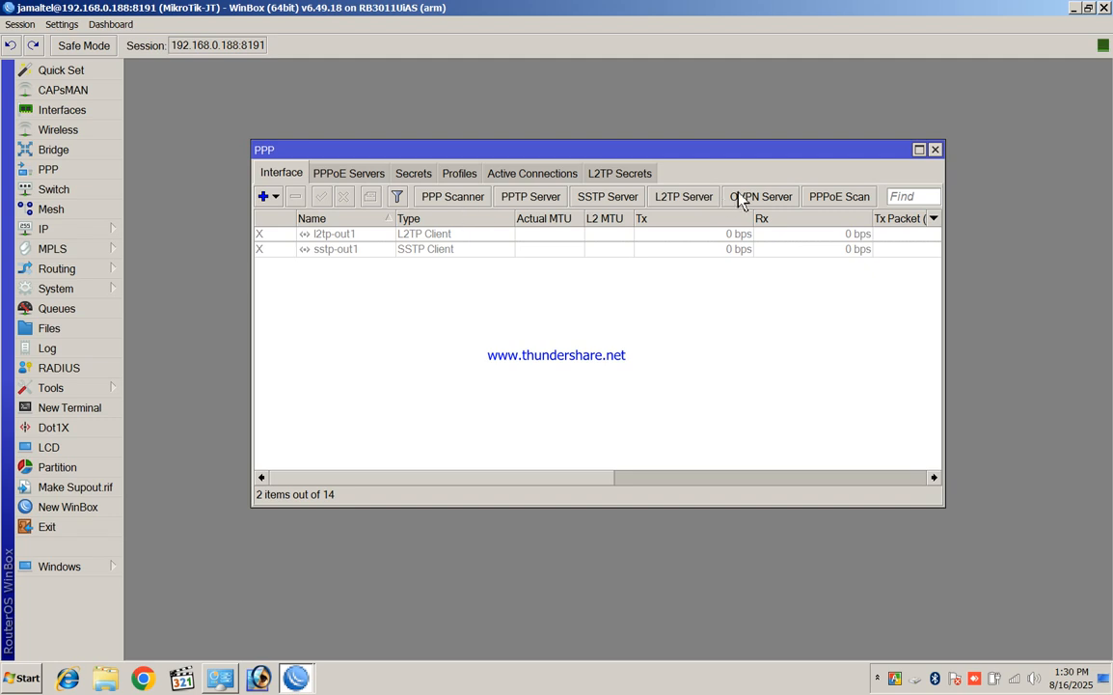
left_click(622, 201)
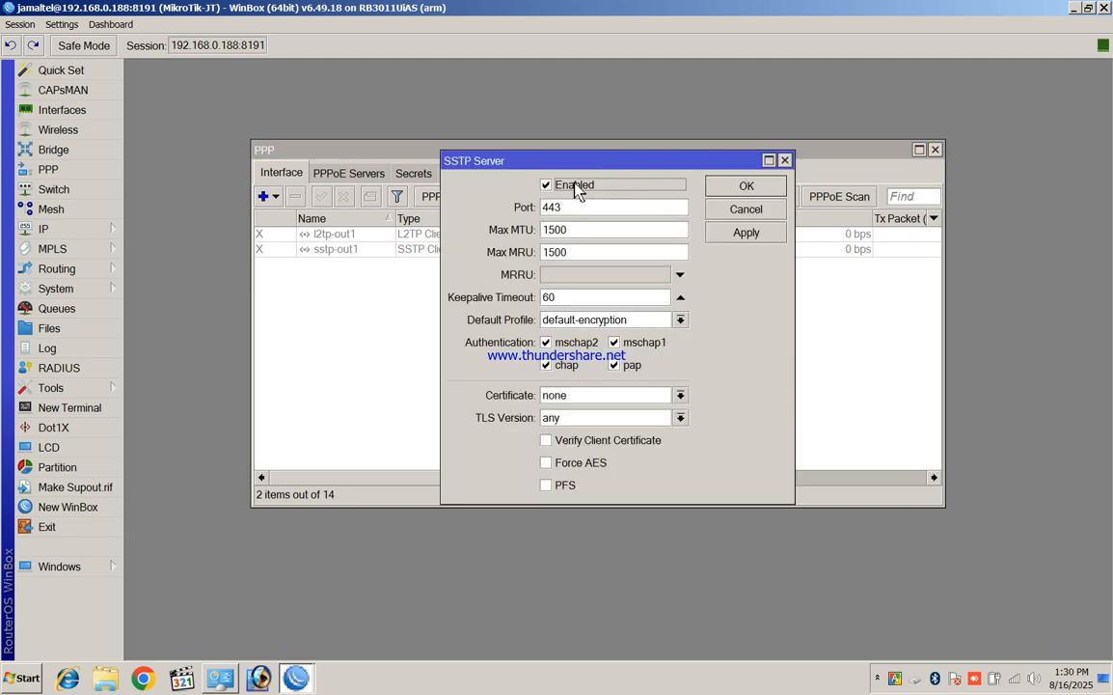
left_click(746, 186)
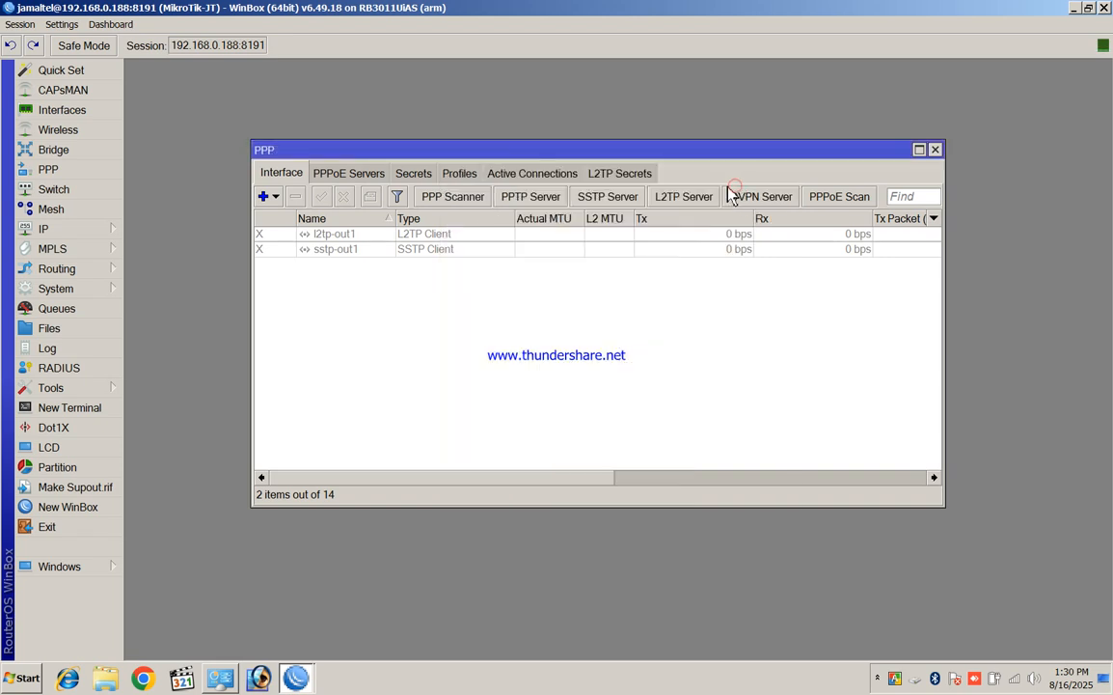
left_click(932, 149)
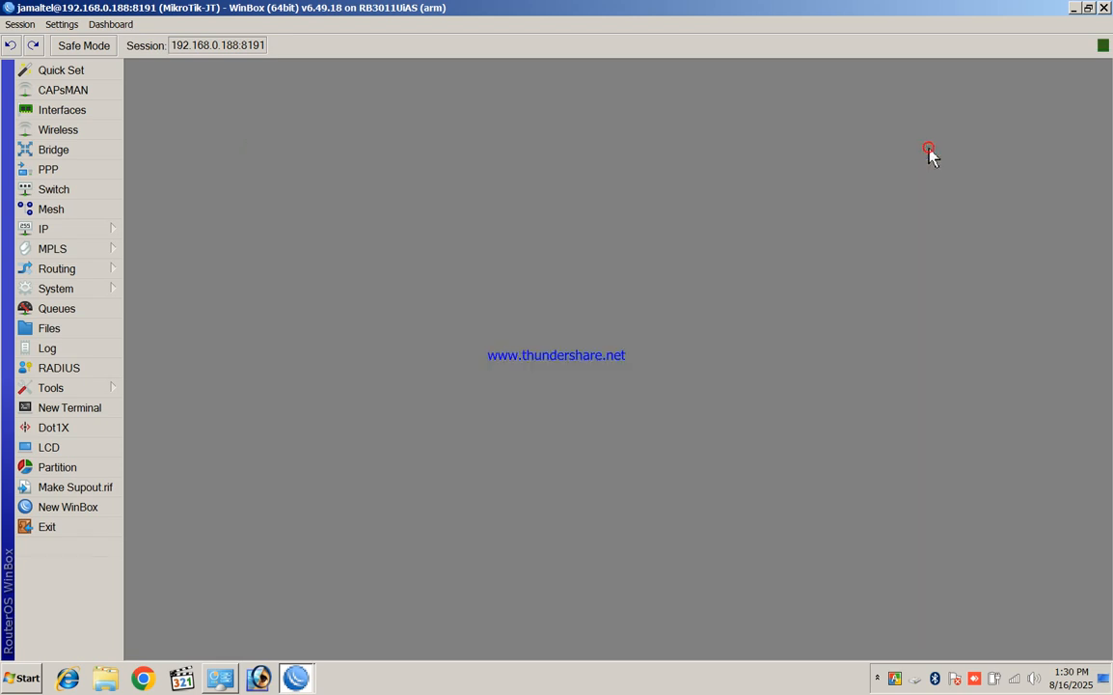
left_click(110, 234)
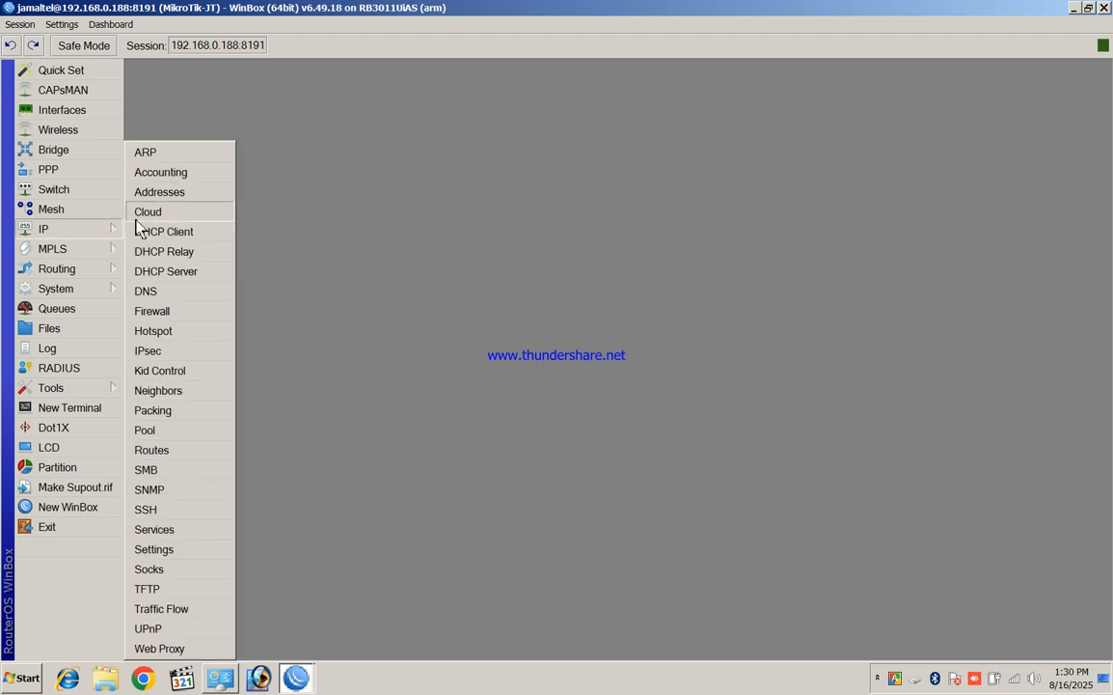
left_click(179, 431)
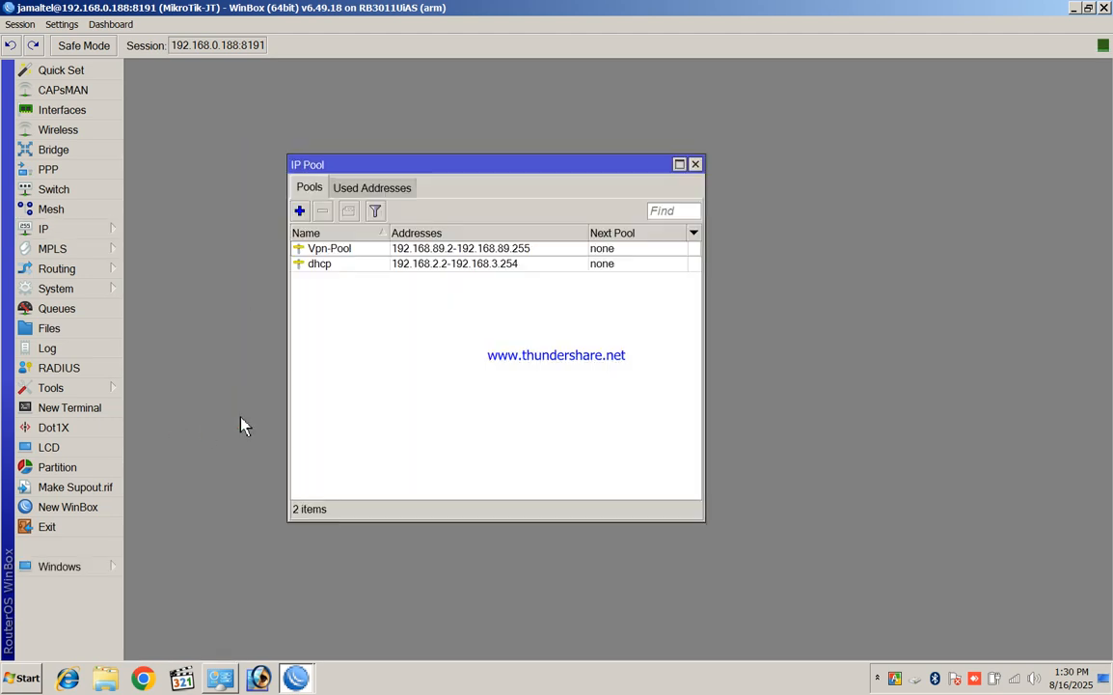
left_click(350, 249)
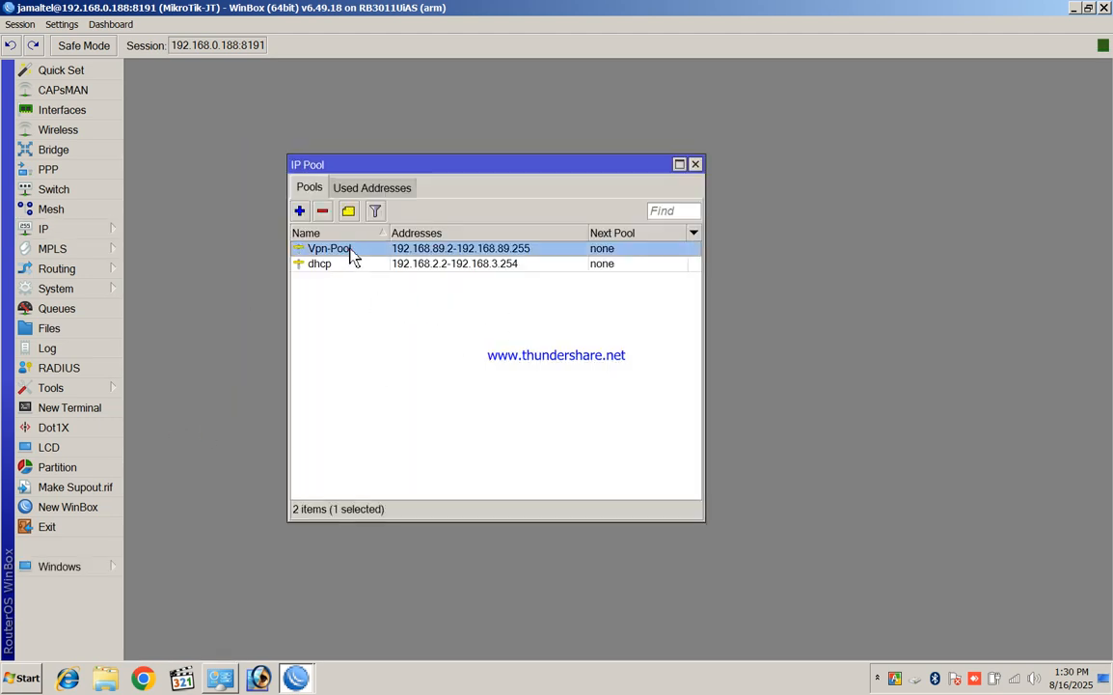
double_click(443, 249)
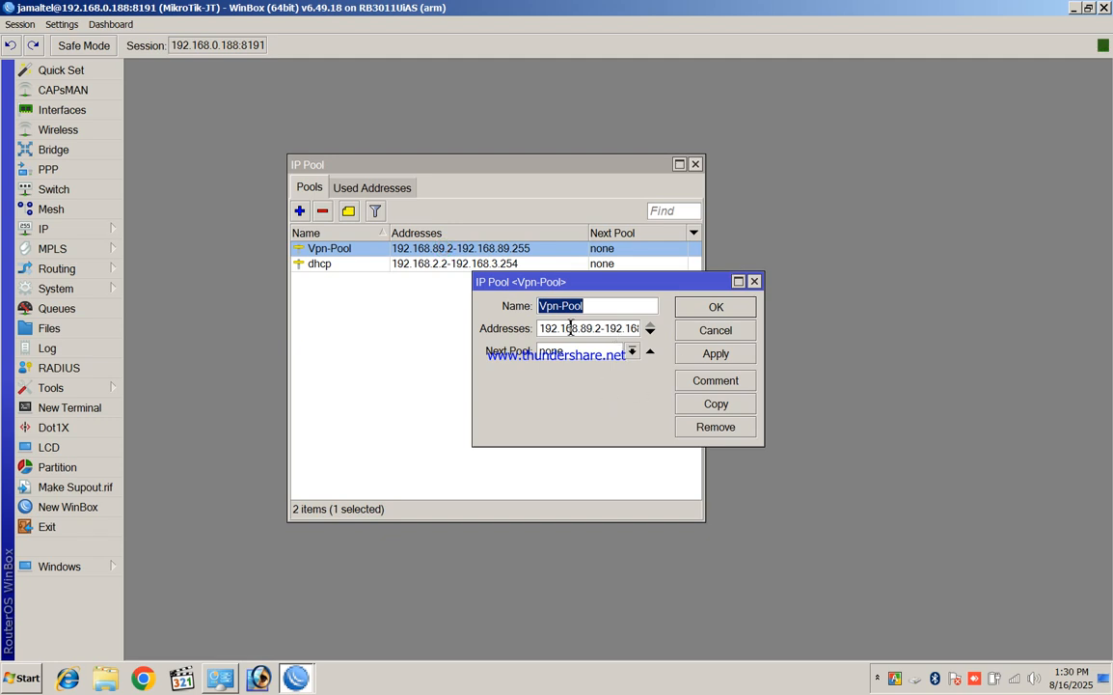
left_click(754, 282)
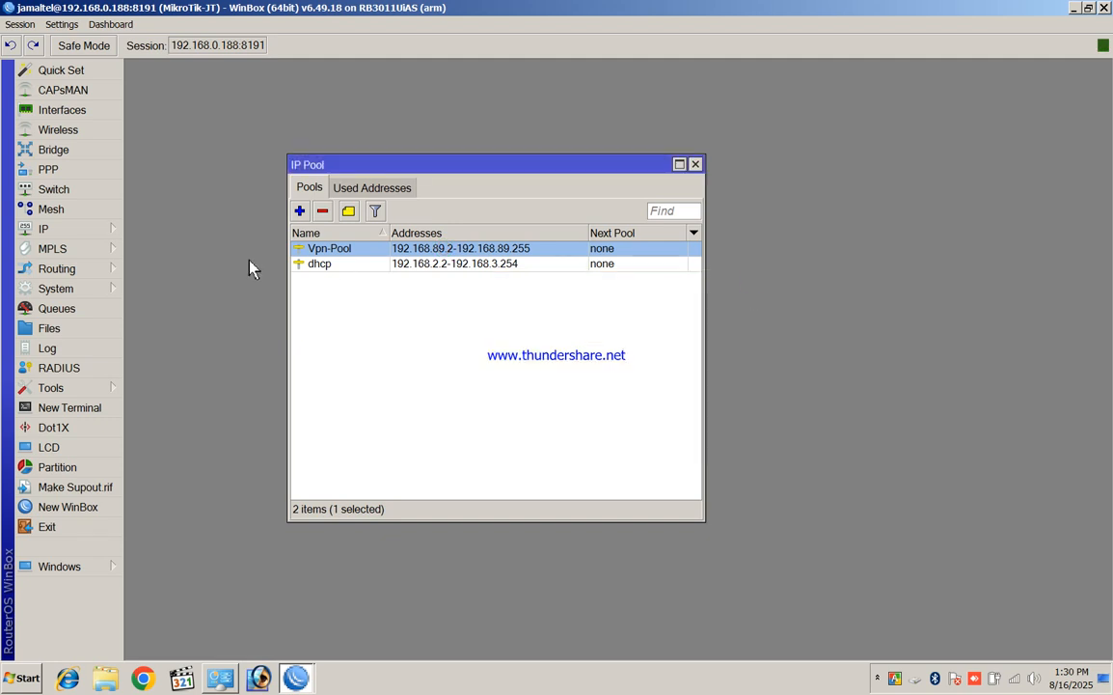
left_click(301, 211)
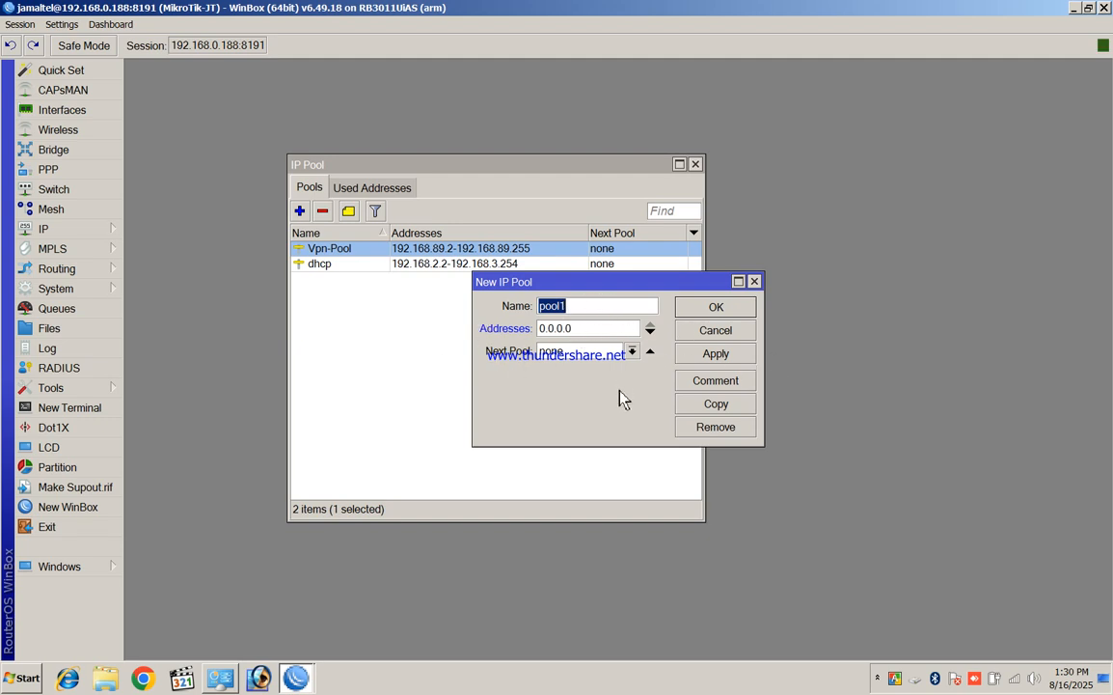
left_click(756, 281)
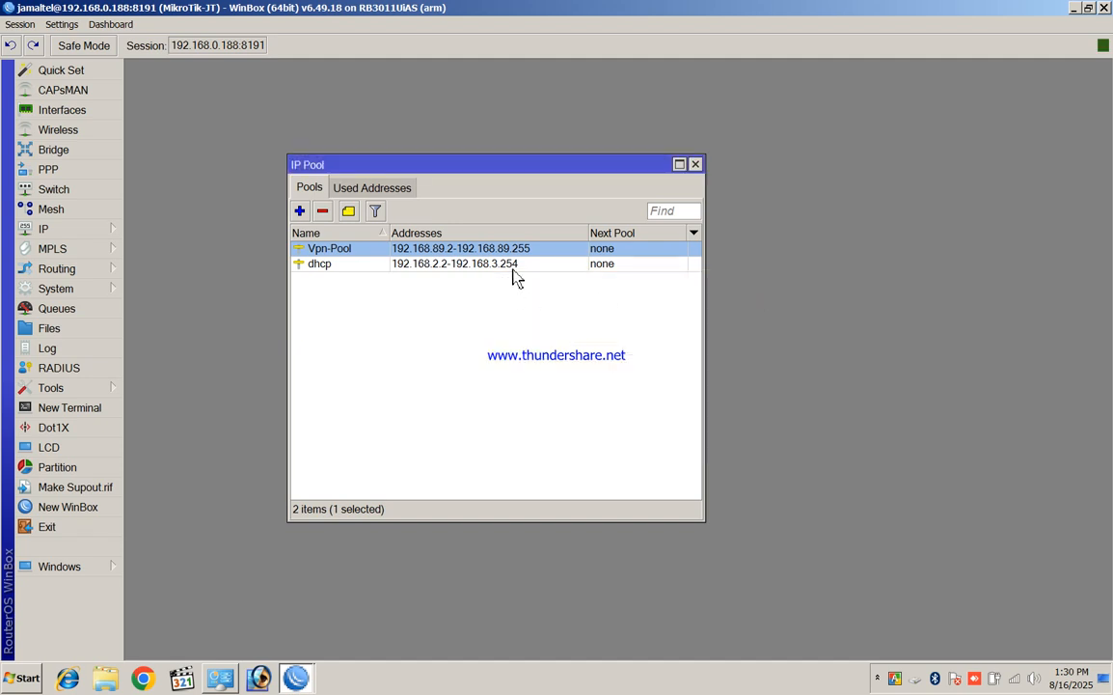
double_click(509, 249)
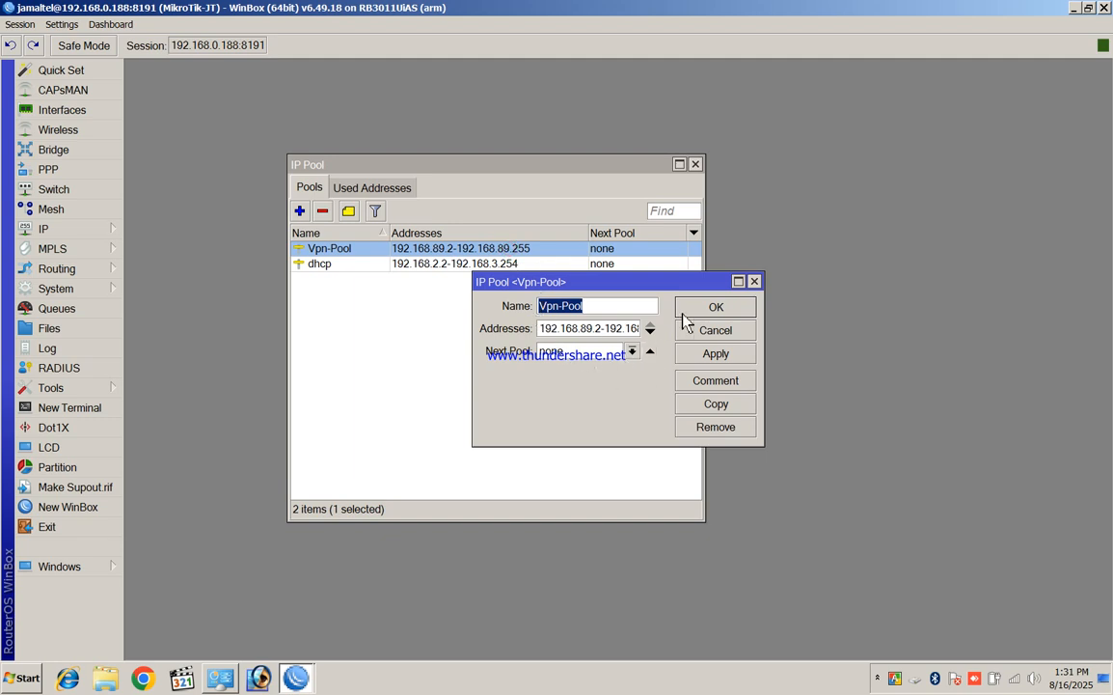
left_click(754, 282)
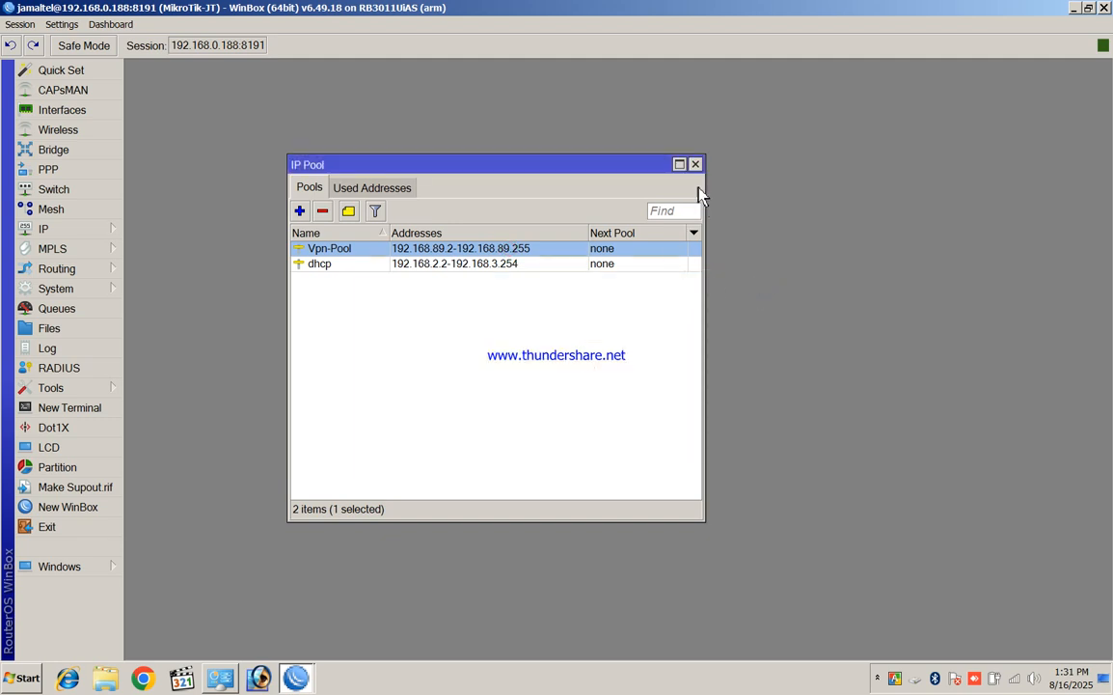
left_click(696, 165)
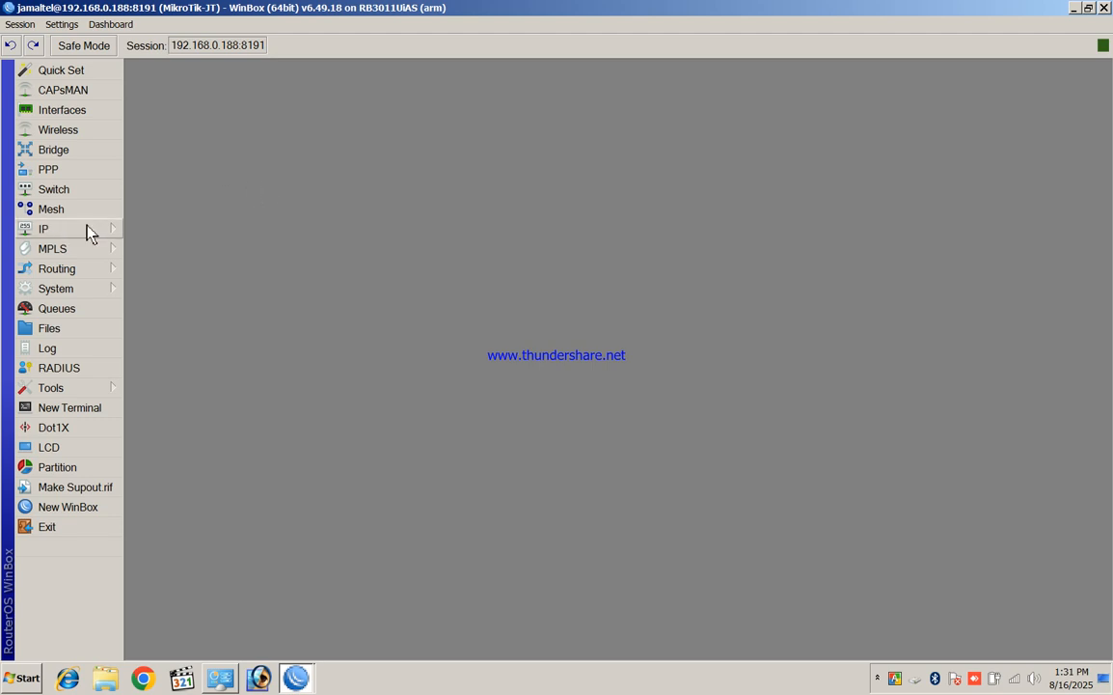
Open the L2TP-Vpn profile from the PPP Profiles list
left_click(68, 171)
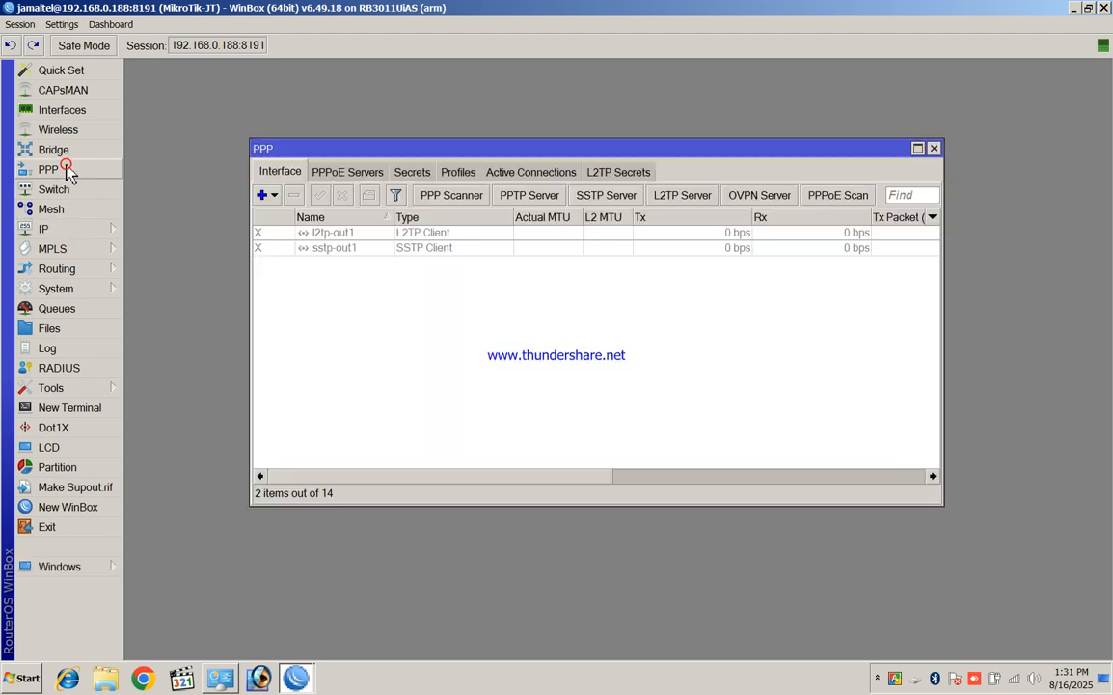
left_click(471, 171)
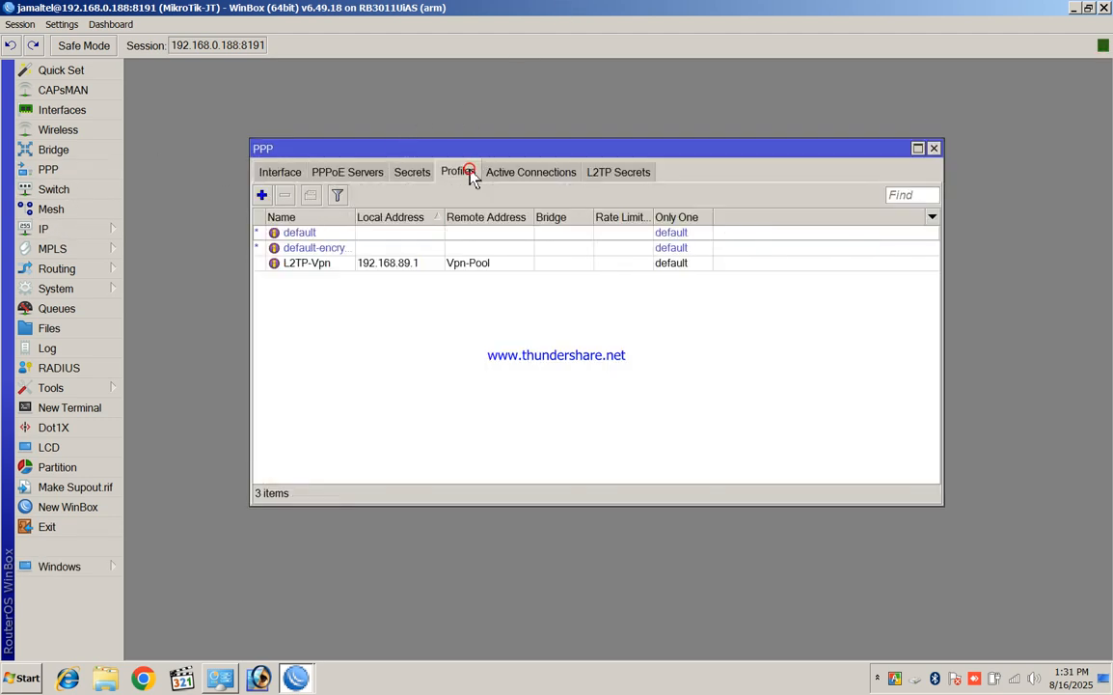
left_click(408, 265)
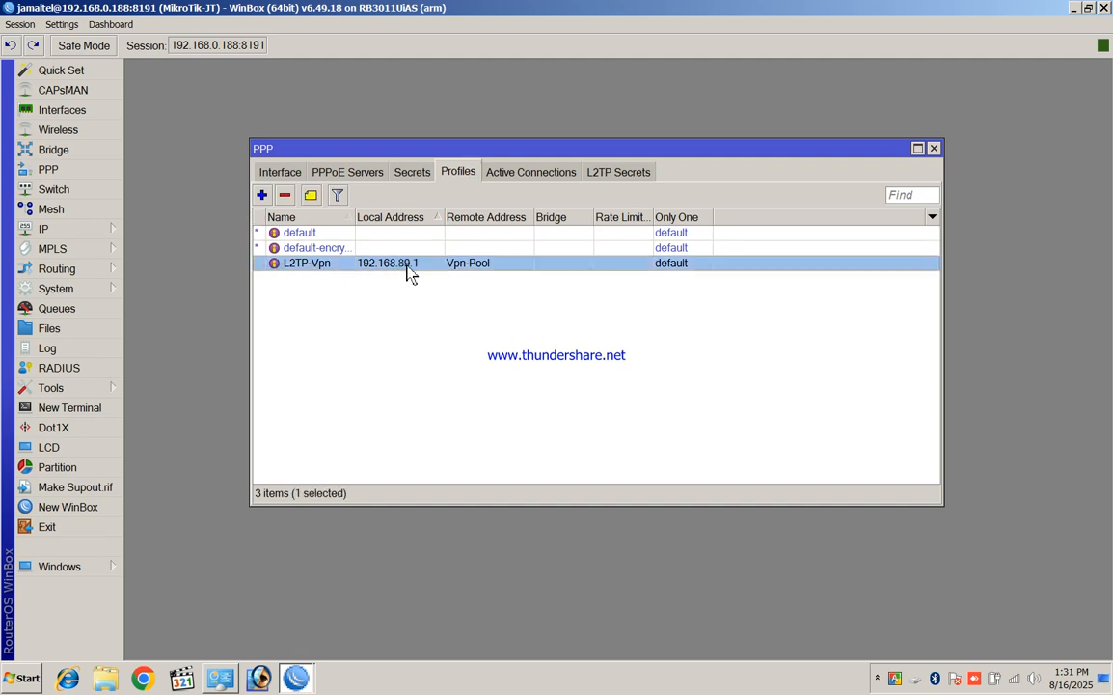
double_click(406, 271)
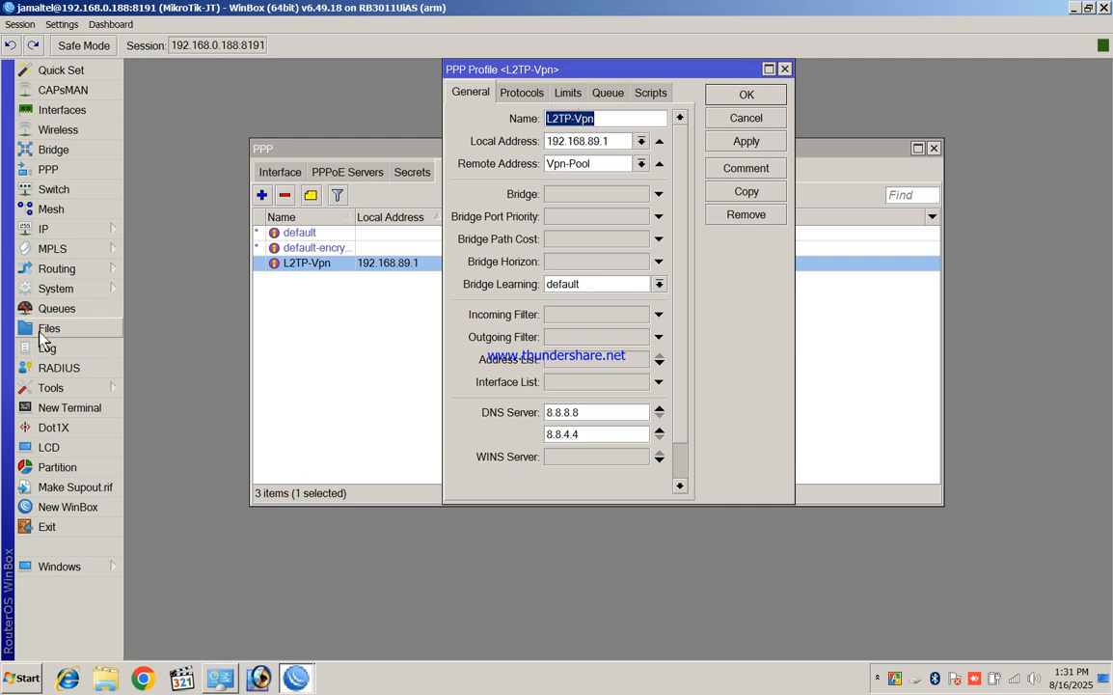
Show the IP Pool list beside the L2TP-Vpn profile dialog
left_click(58, 234)
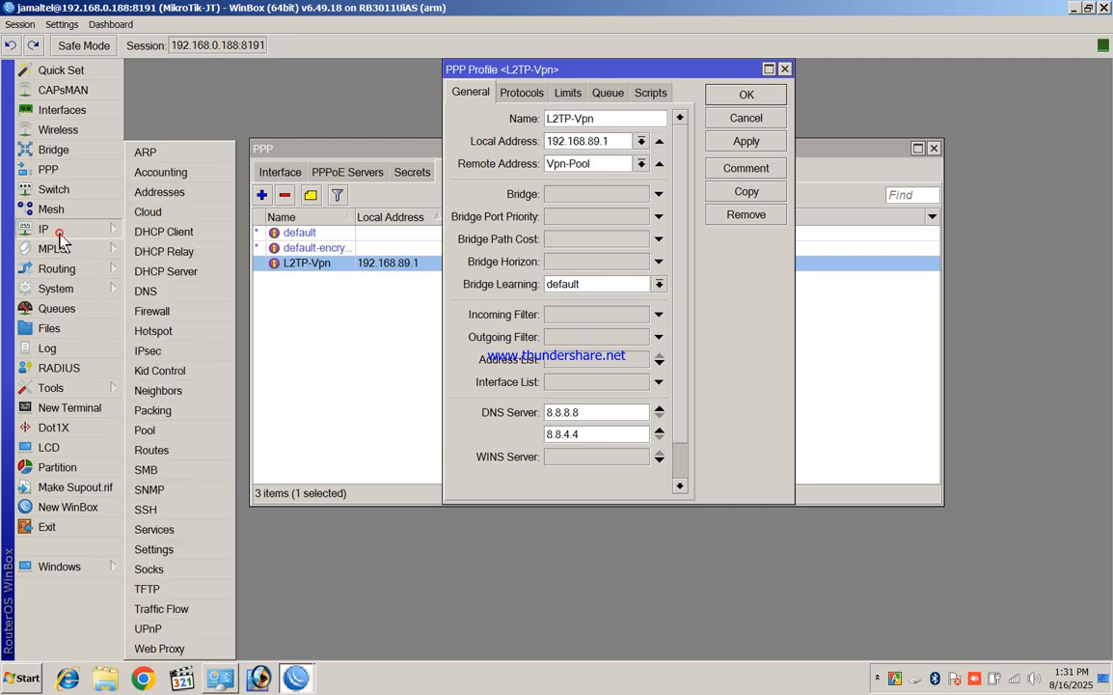
left_click(176, 432)
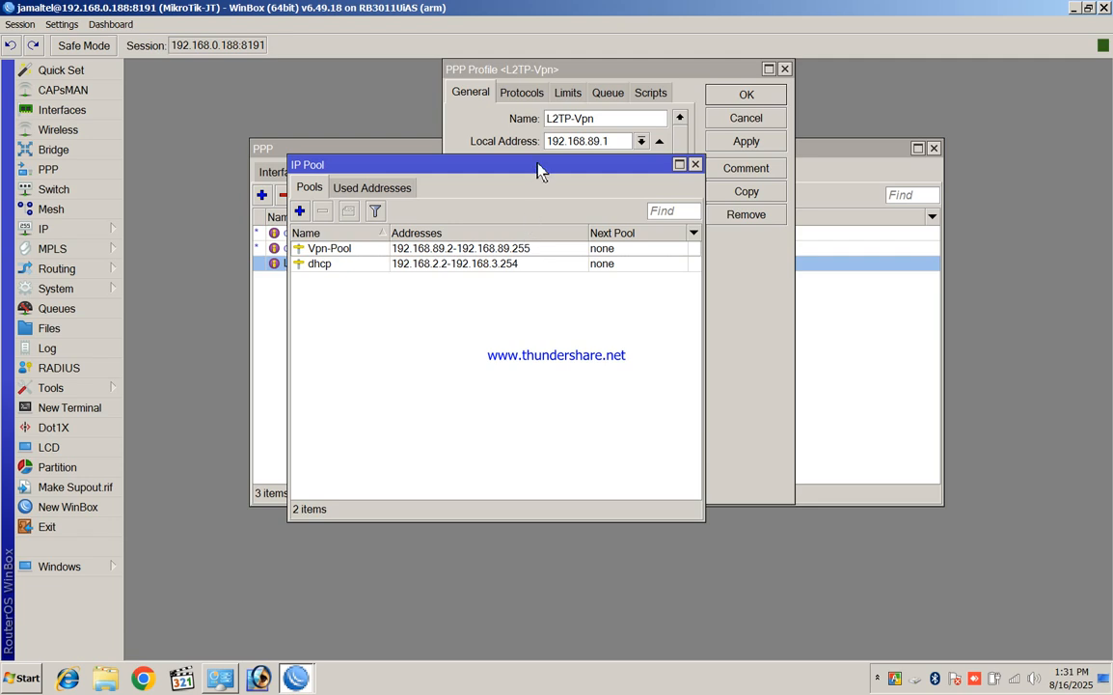
left_click_drag(484, 165, 342, 260)
left_click(650, 75)
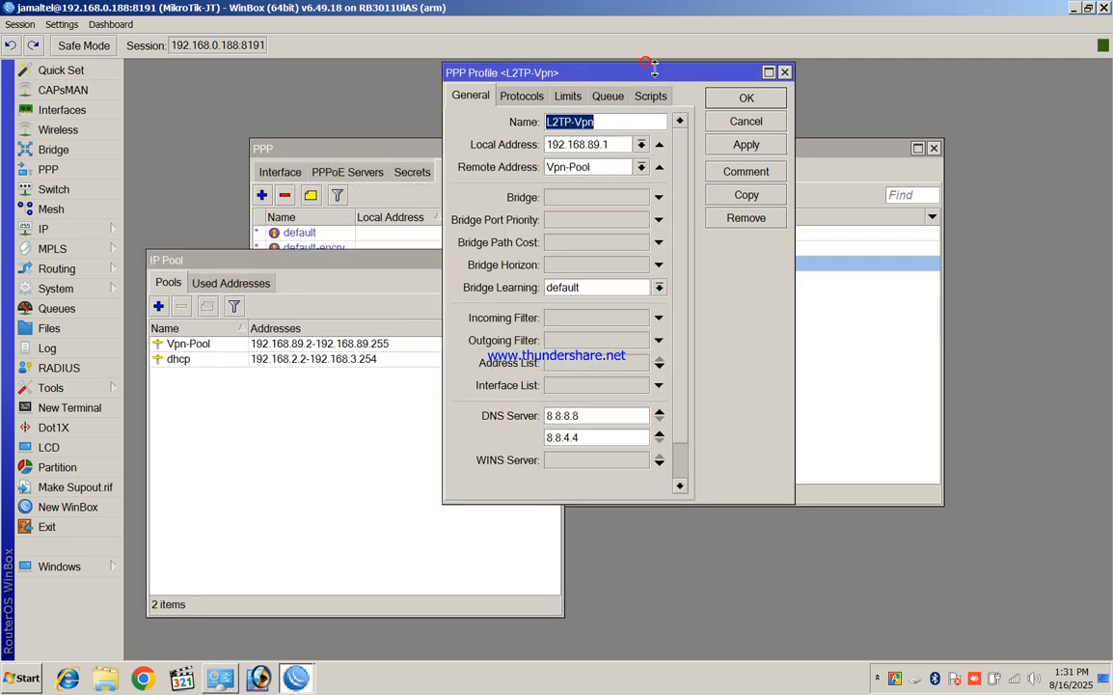
left_click_drag(649, 75, 807, 200)
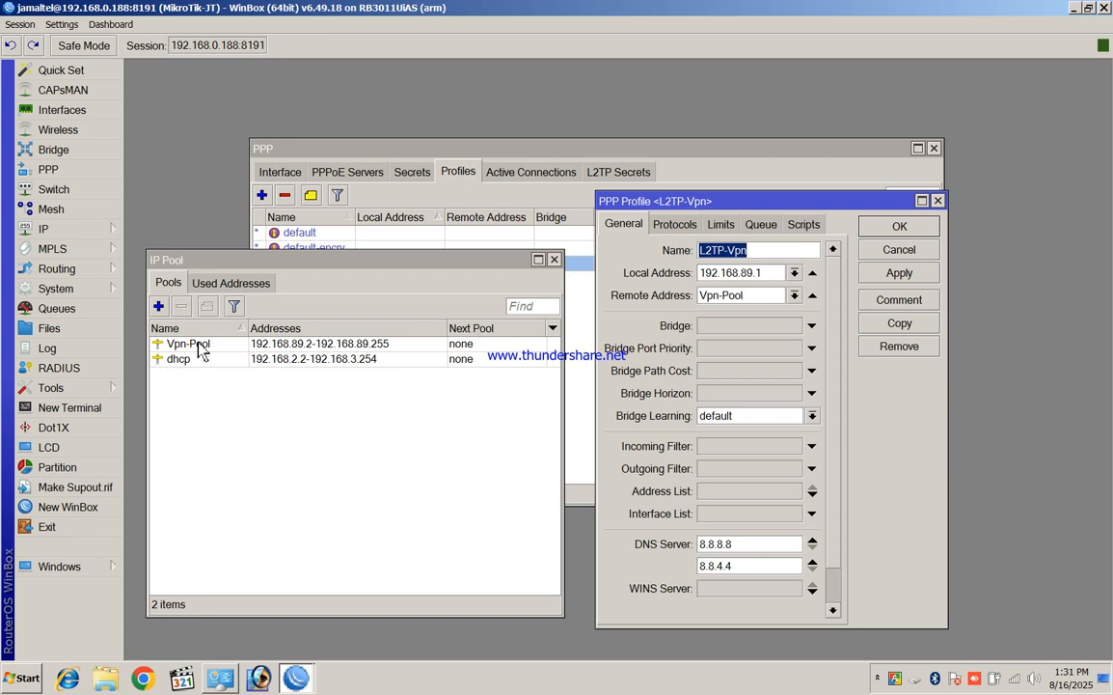
Check the profile's DNS 8.8.8.8/8.8.4.4 and Protocols tab, then close the profile and IP Pool windows
scroll(765, 331, "down", 3)
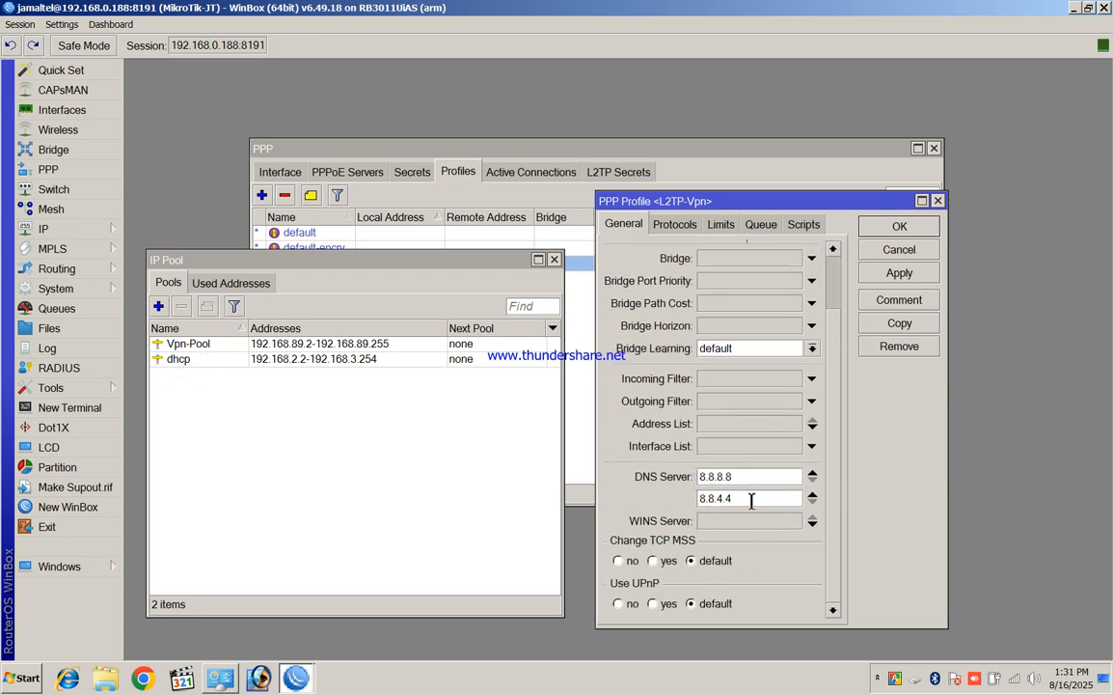
left_click(685, 225)
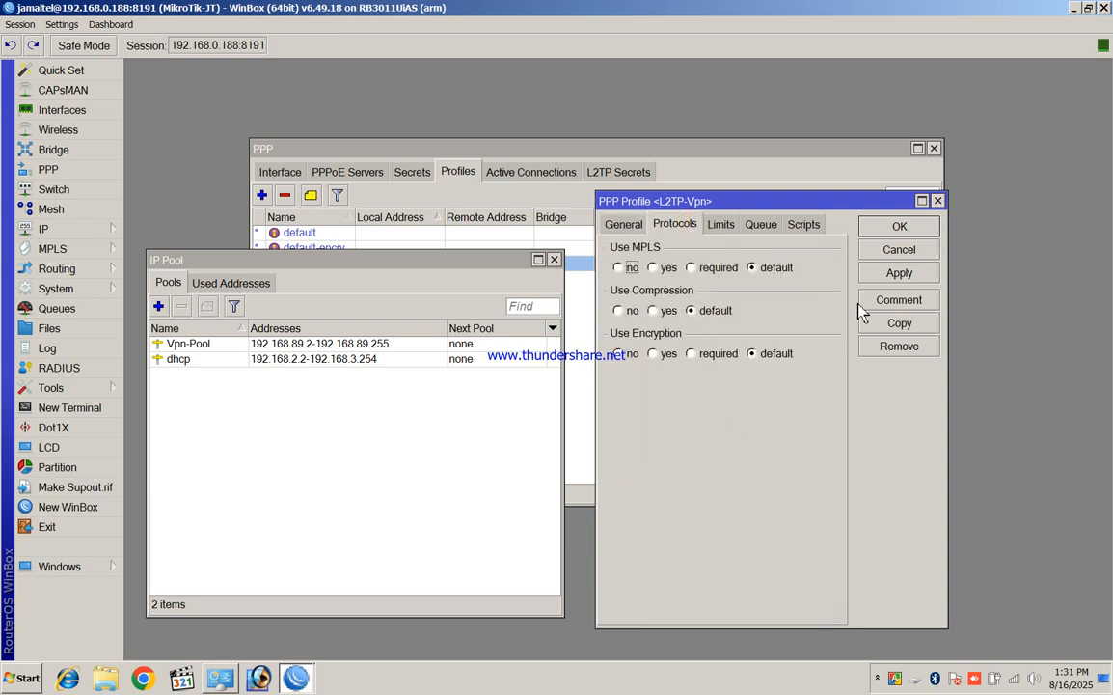
left_click(938, 201)
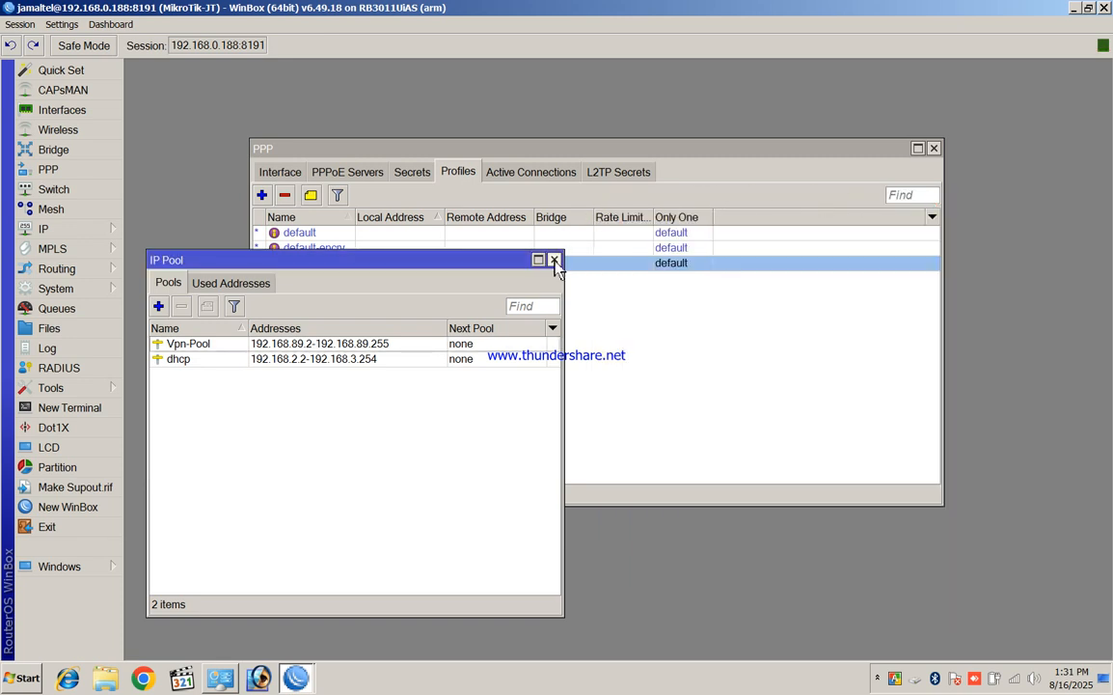
left_click(554, 260)
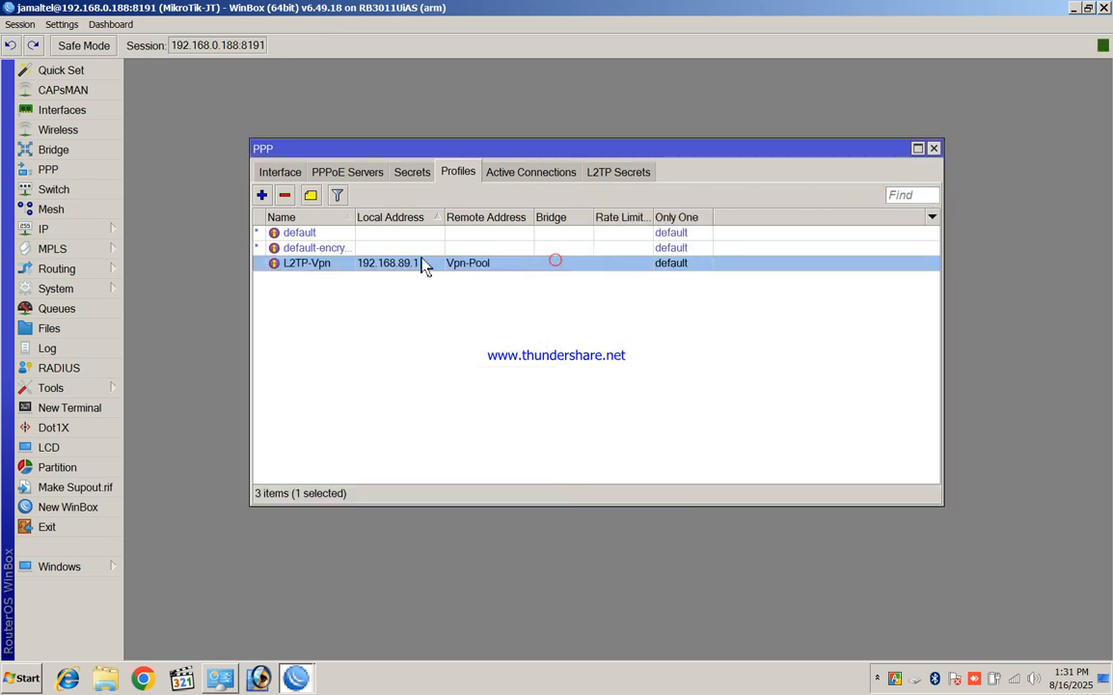
Create a PPP secret with the VPN user's name and password, service any, profile L2TP-Vpn
left_click(412, 175)
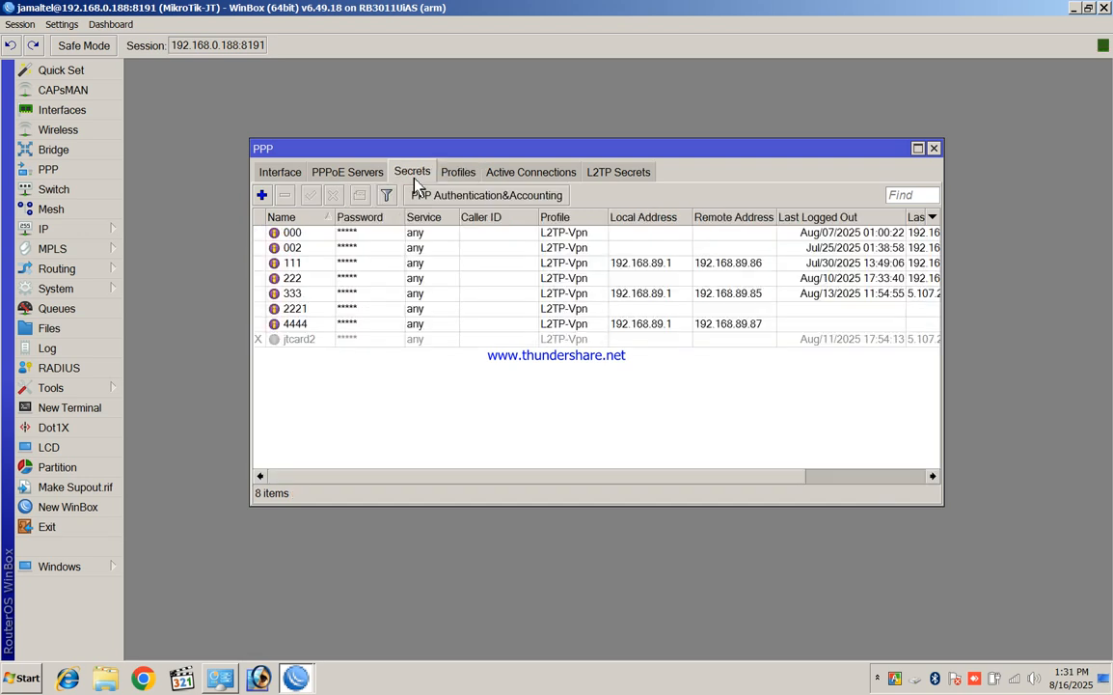
left_click(261, 195)
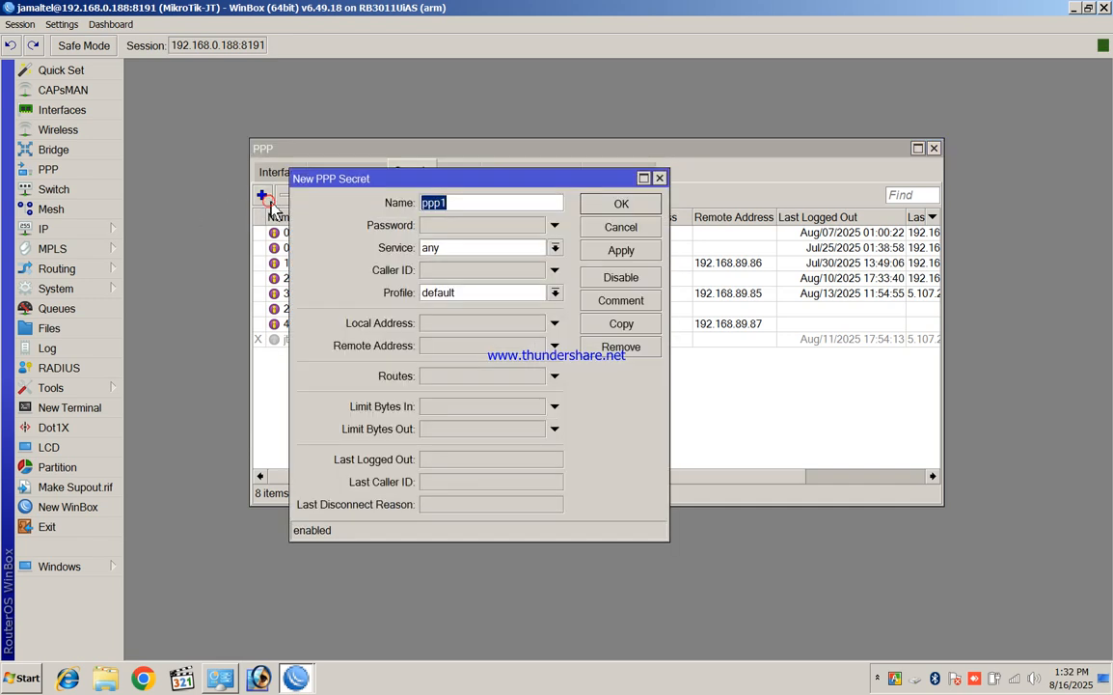
type("jsa")
key("BackSpace")
key("BackSpace")
key("BackSpace")
type("jamaltel")
left_click(449, 229)
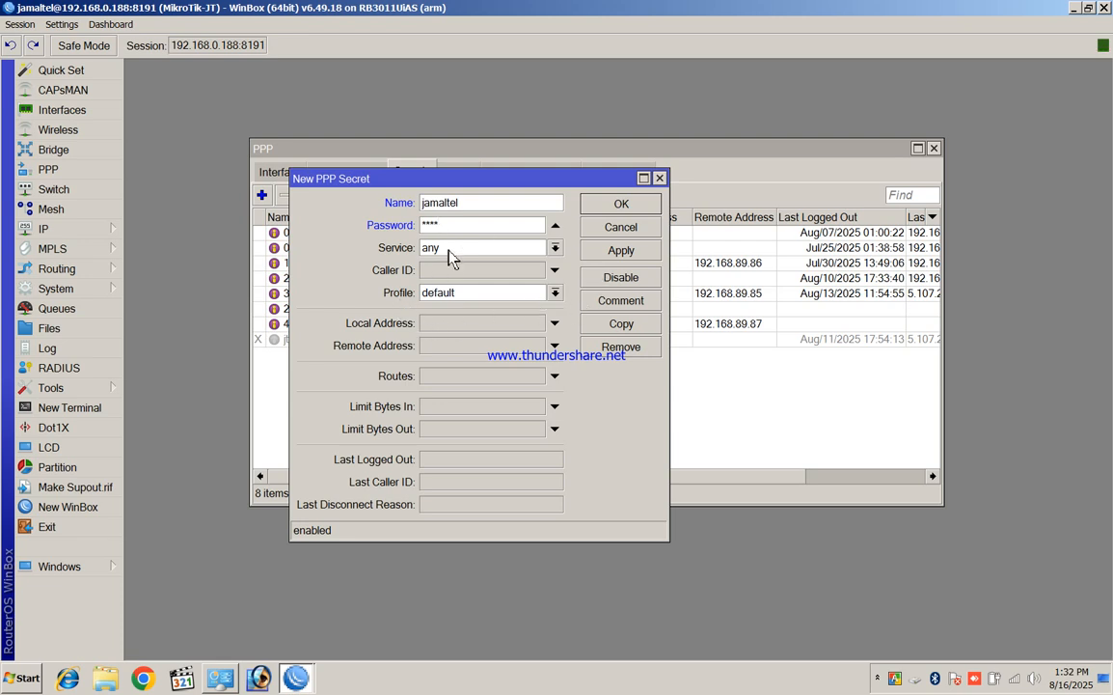
left_click(556, 293)
left_click(454, 310)
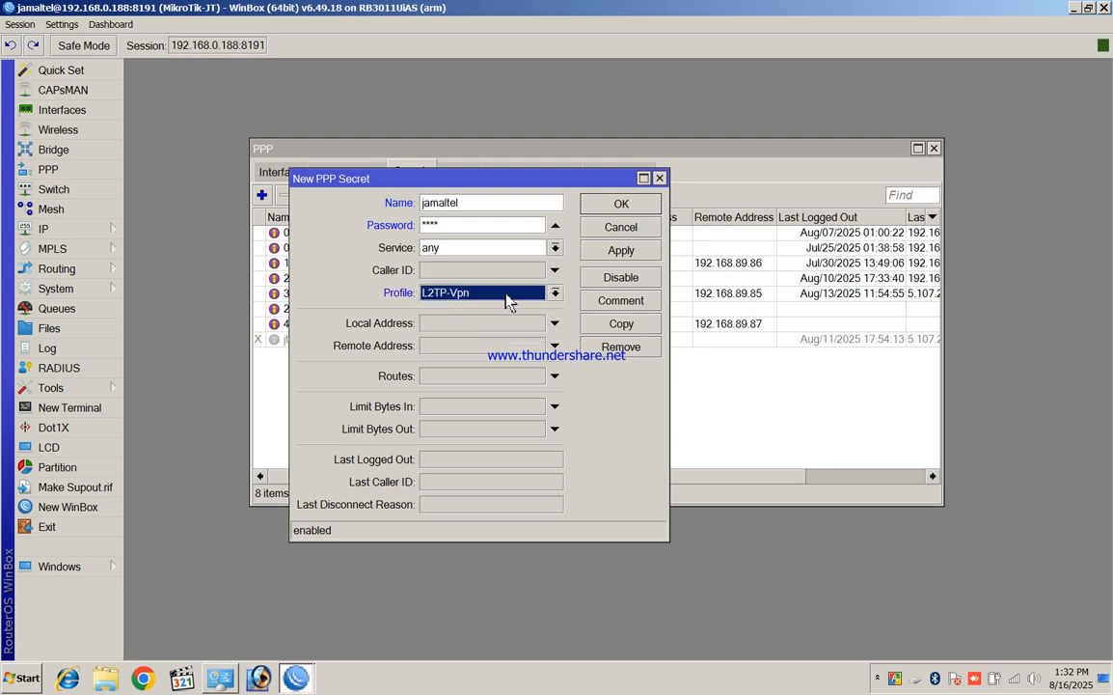
left_click(621, 250)
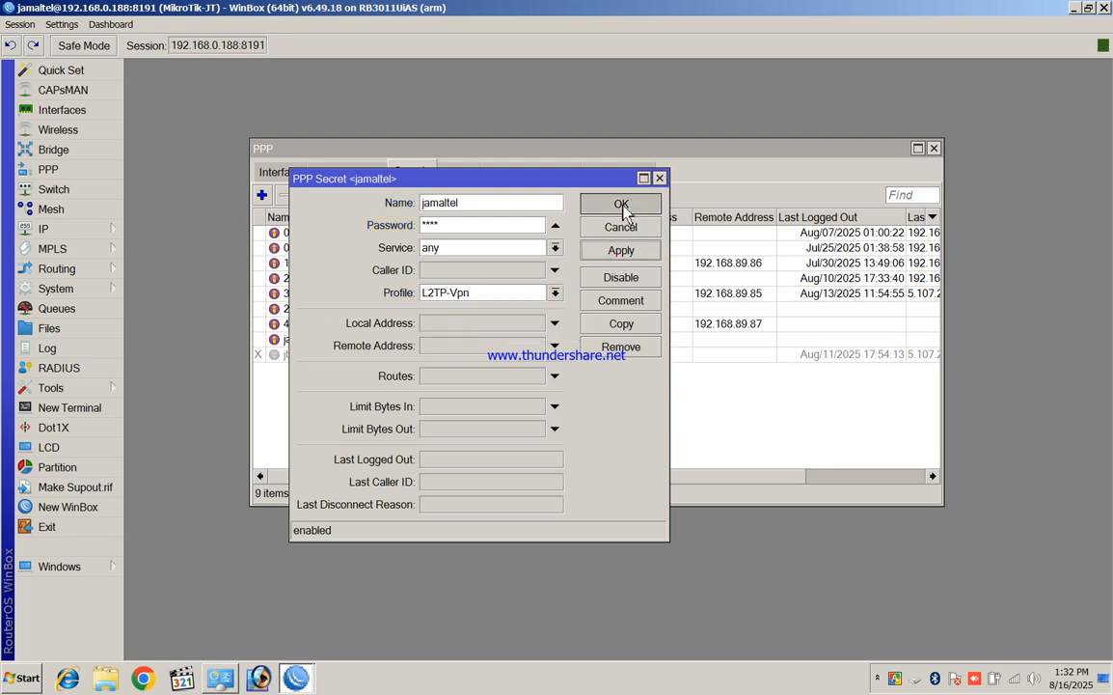
left_click(619, 204)
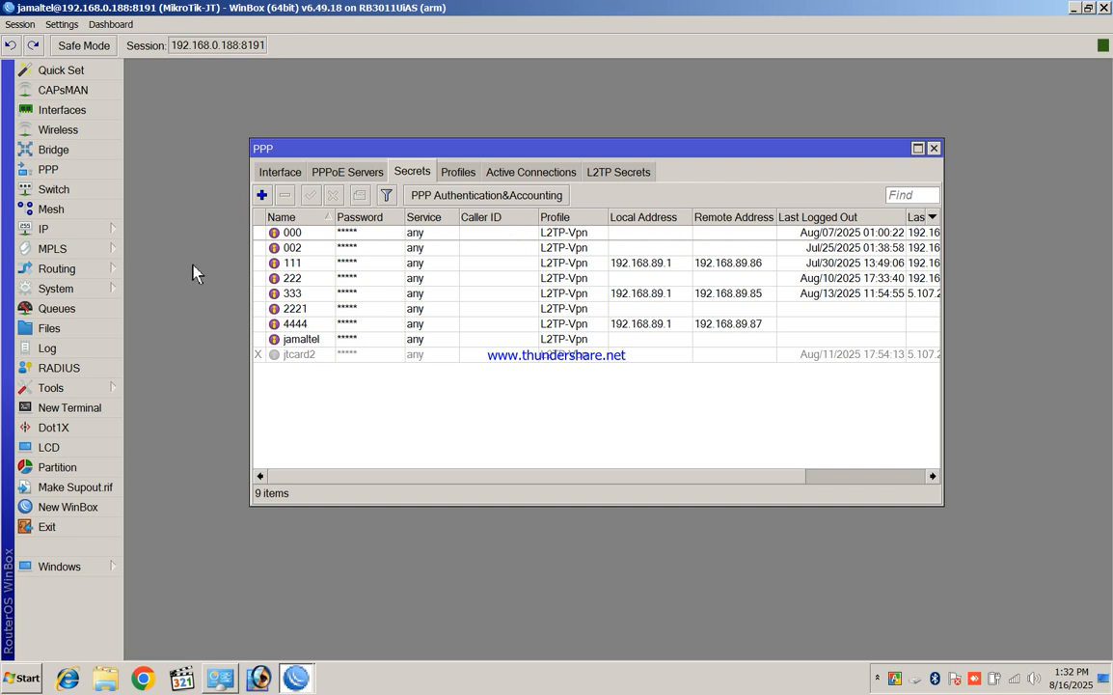
Close the Route List and PPP windows and minimise the 192.168.0.188 session
mouse_move(82, 241)
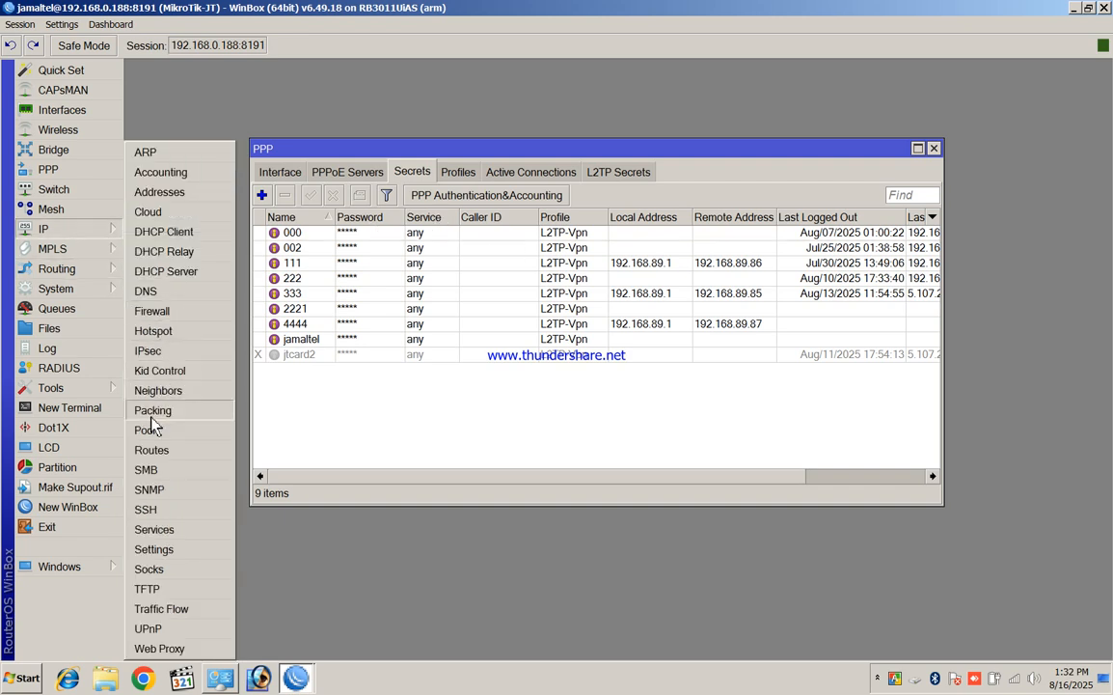
left_click(162, 450)
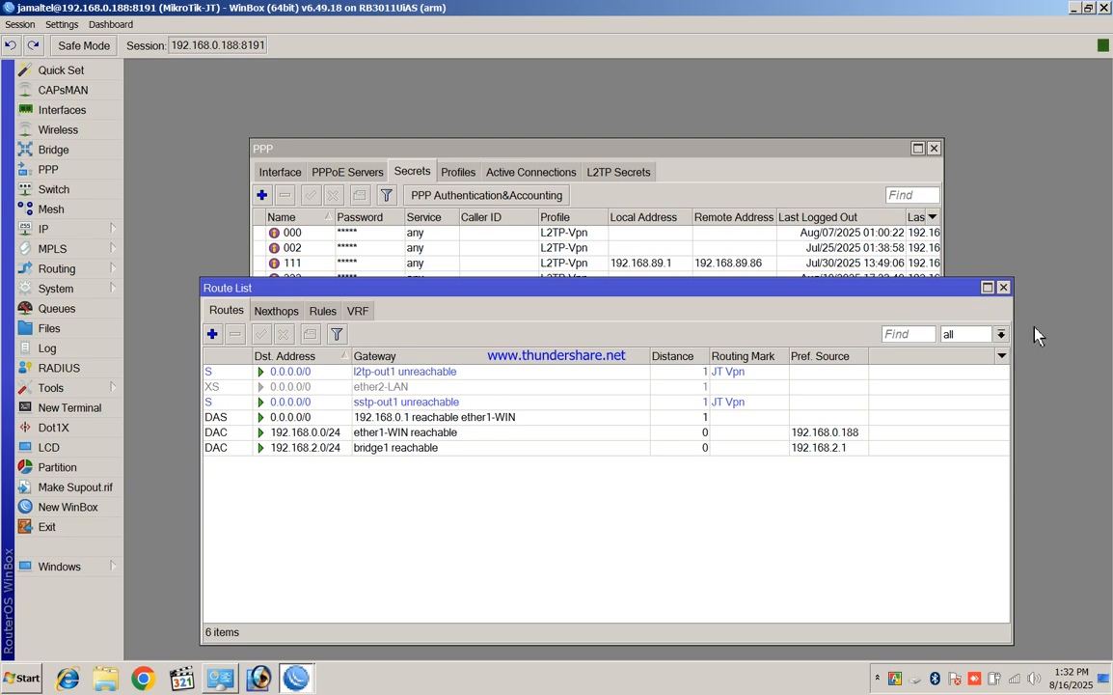
left_click(1003, 286)
left_click(933, 149)
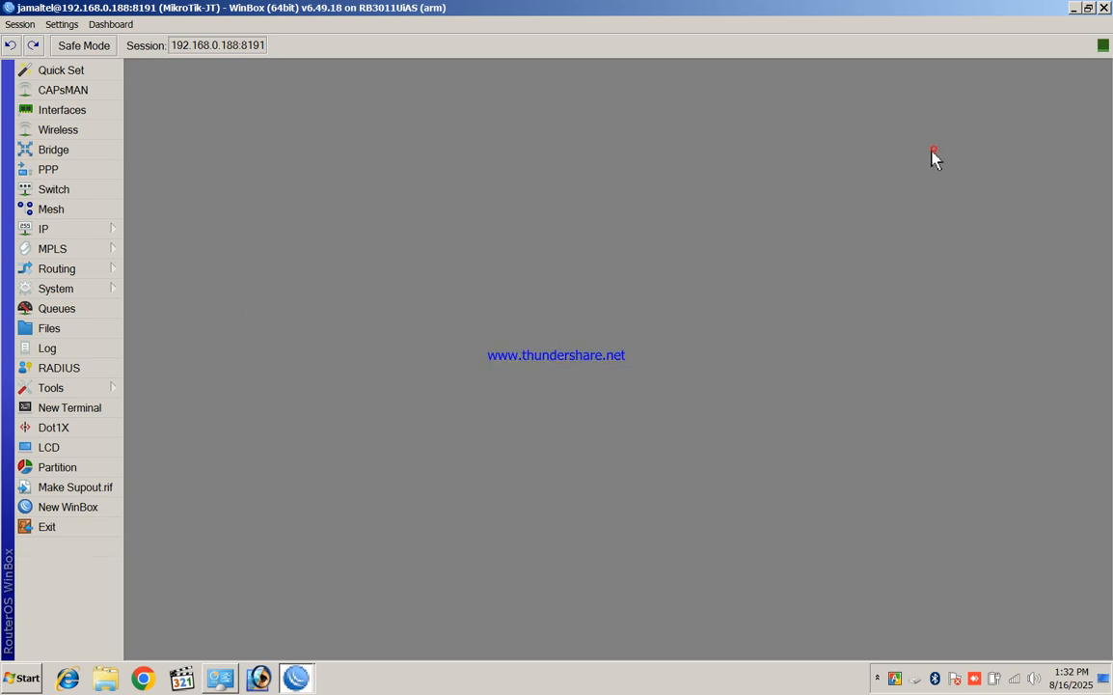
left_click(1091, 9)
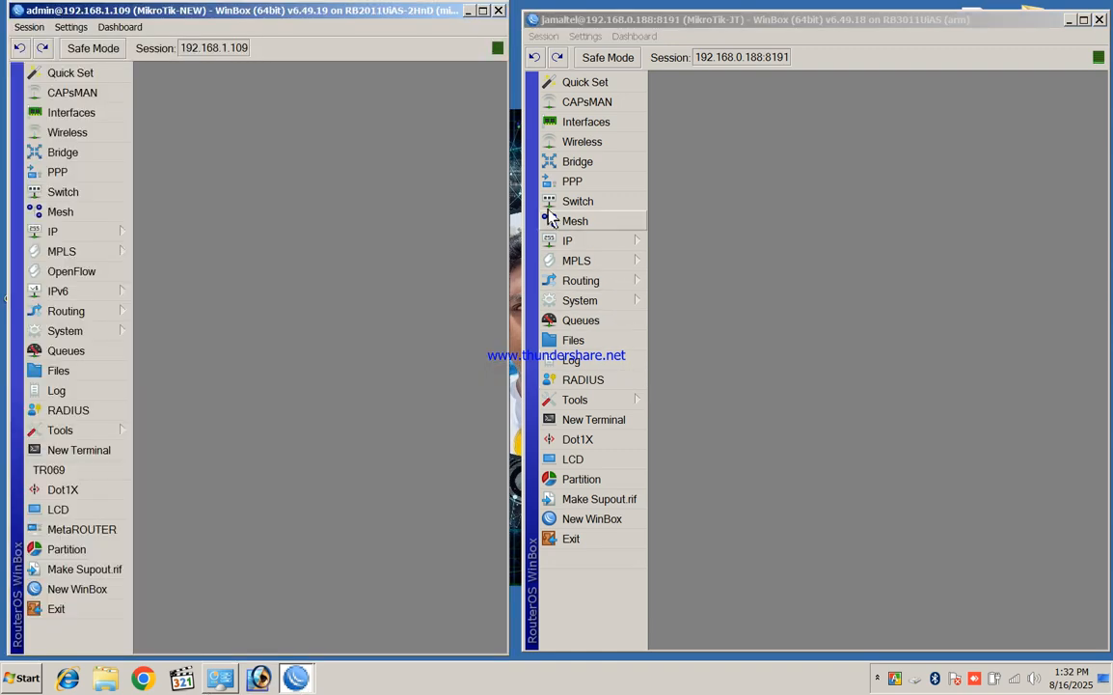
left_click(1069, 19)
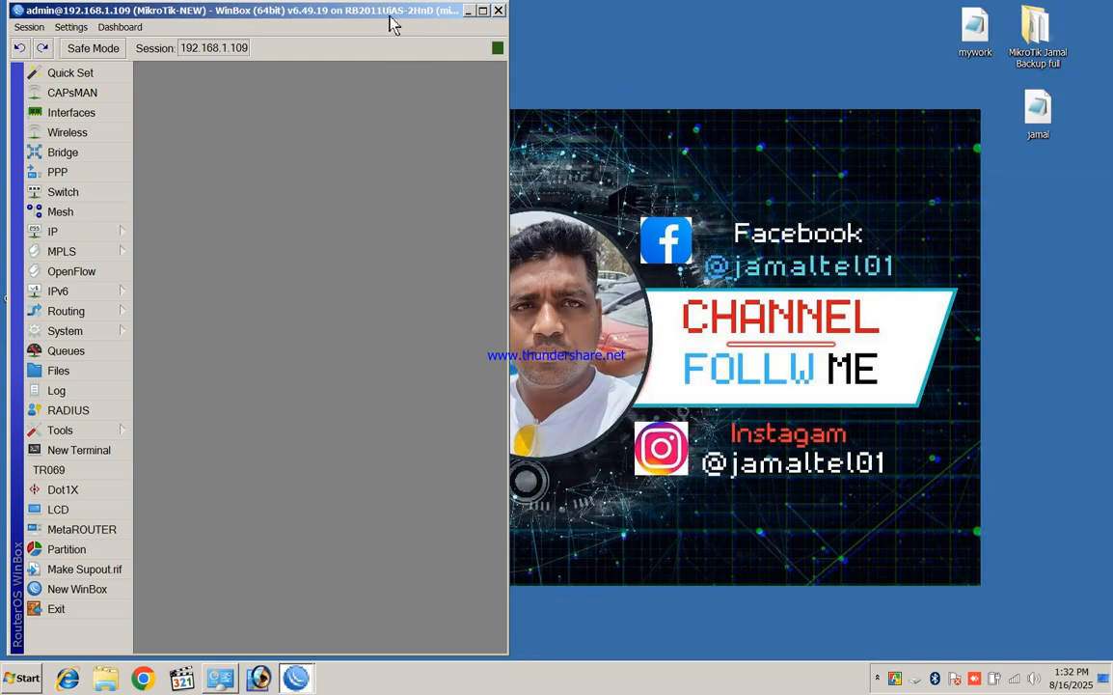
On the maximised 192.168.1.109 session, enable the SSTP server with default profile default-encryption
double_click(390, 14)
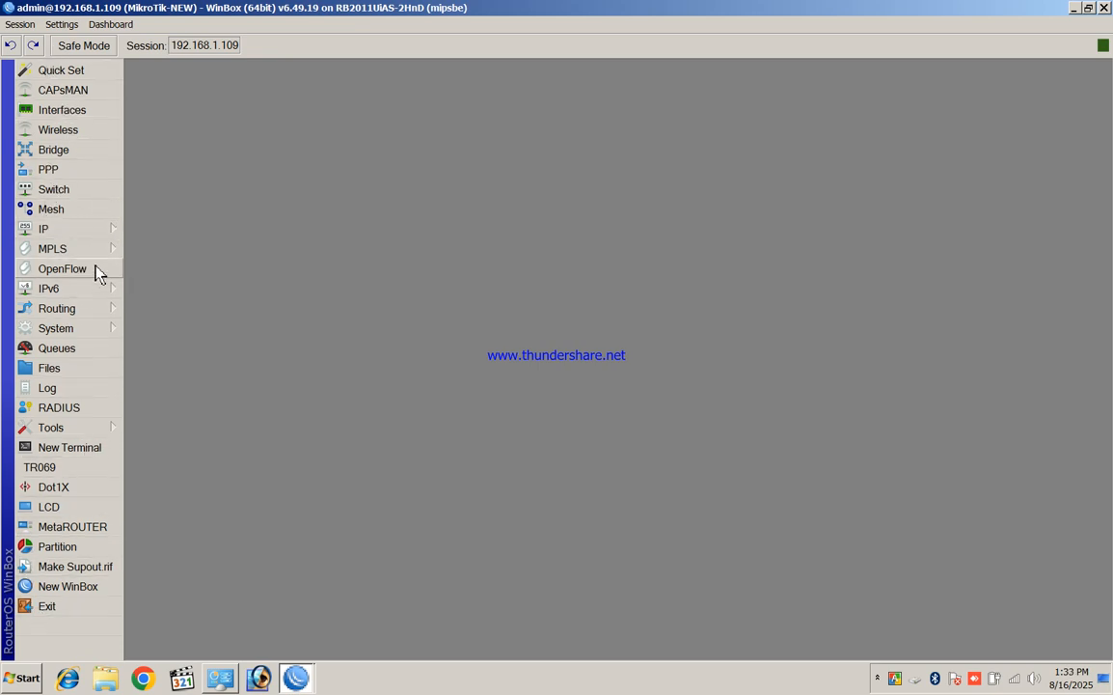
left_click(73, 170)
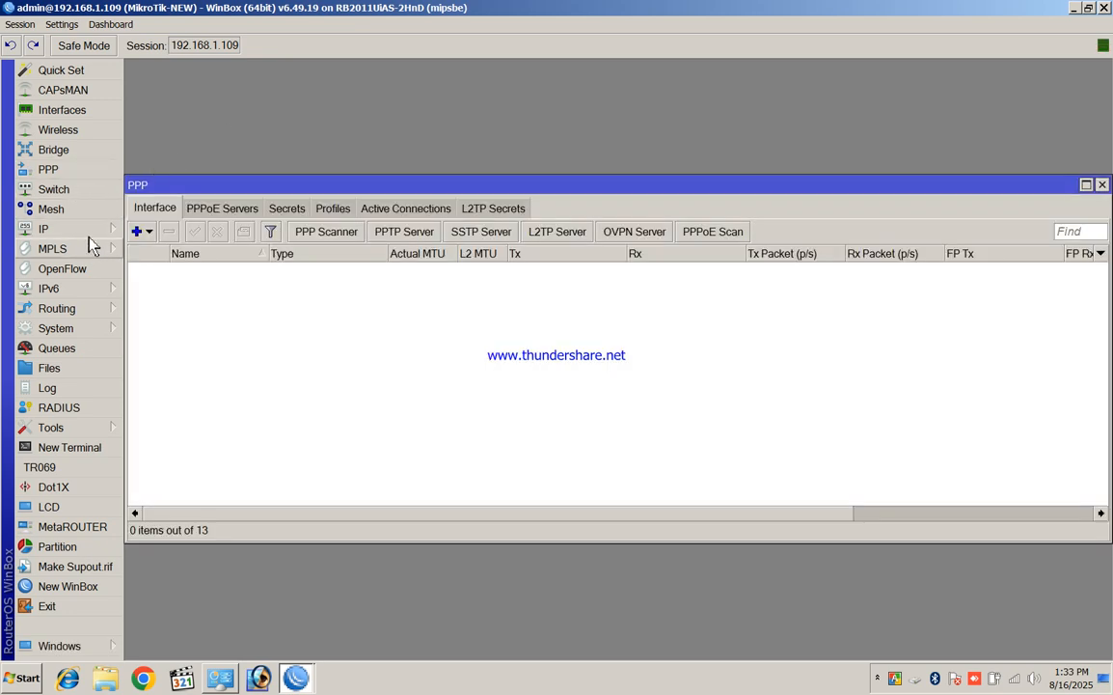
left_click(497, 231)
left_click(558, 218)
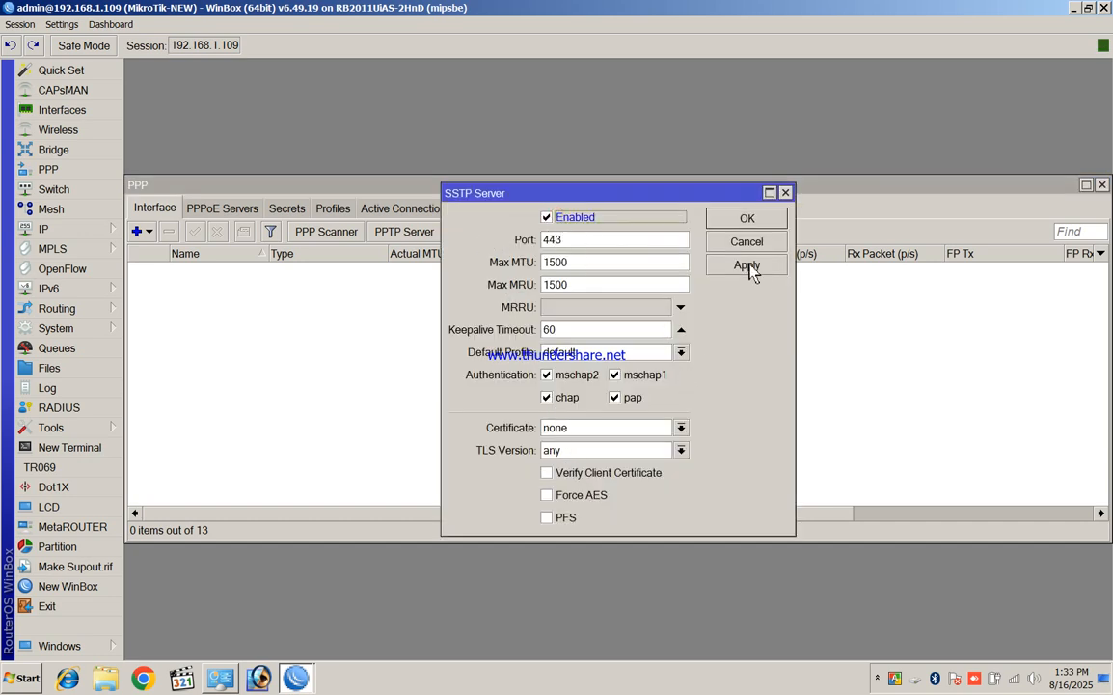
left_click(679, 354)
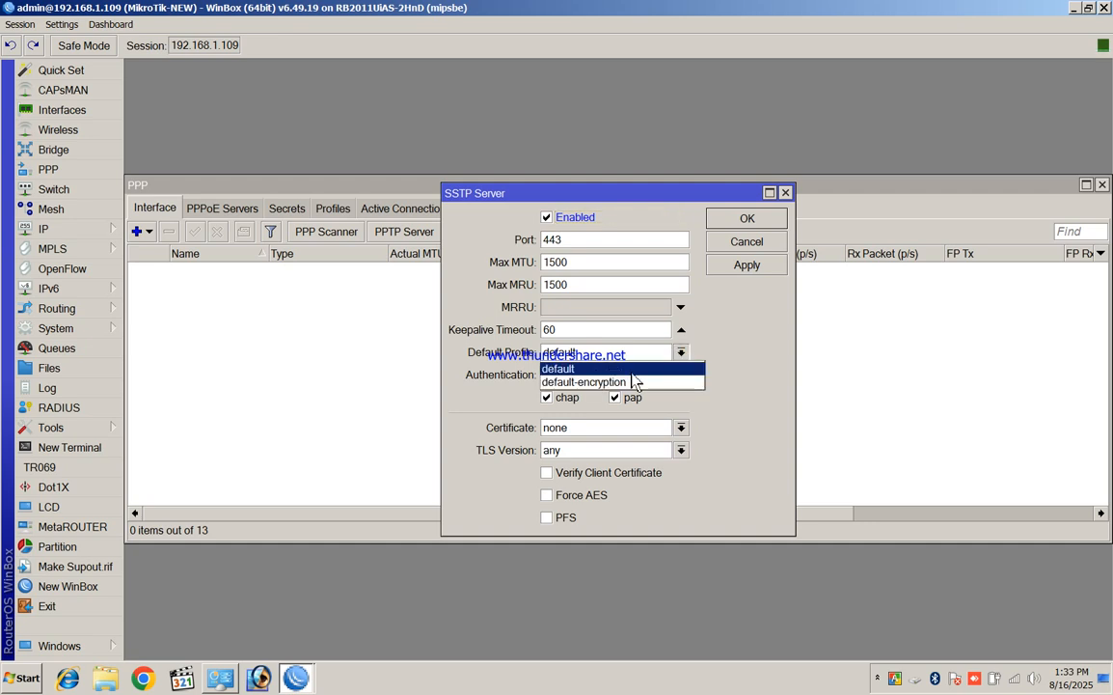
left_click(627, 381)
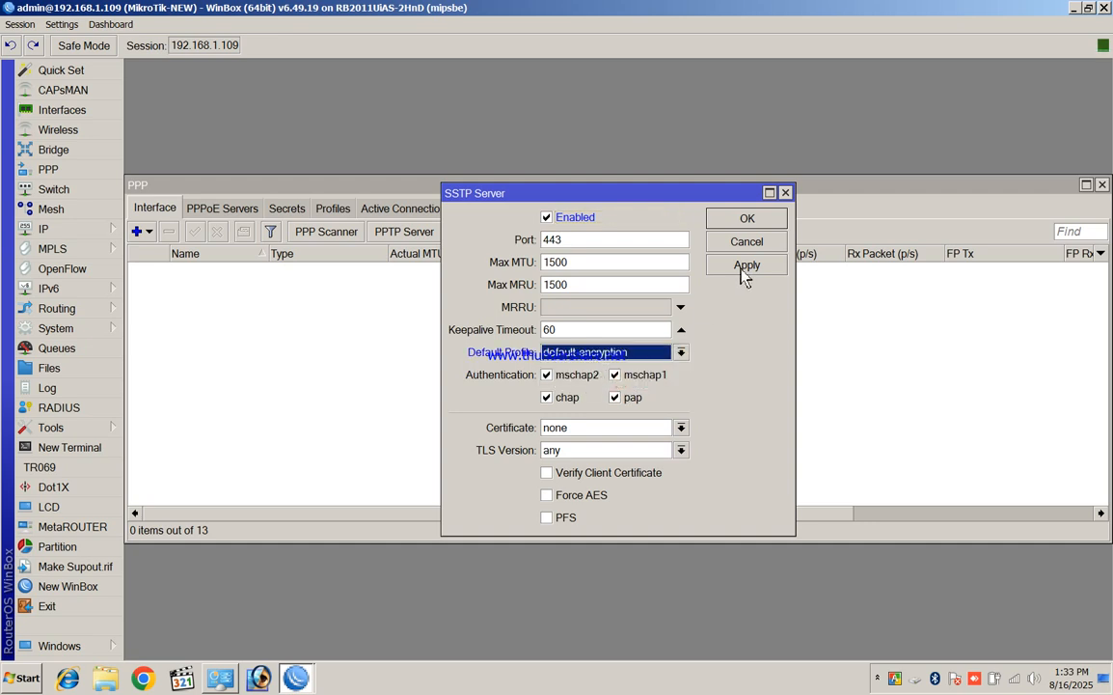
left_click(752, 219)
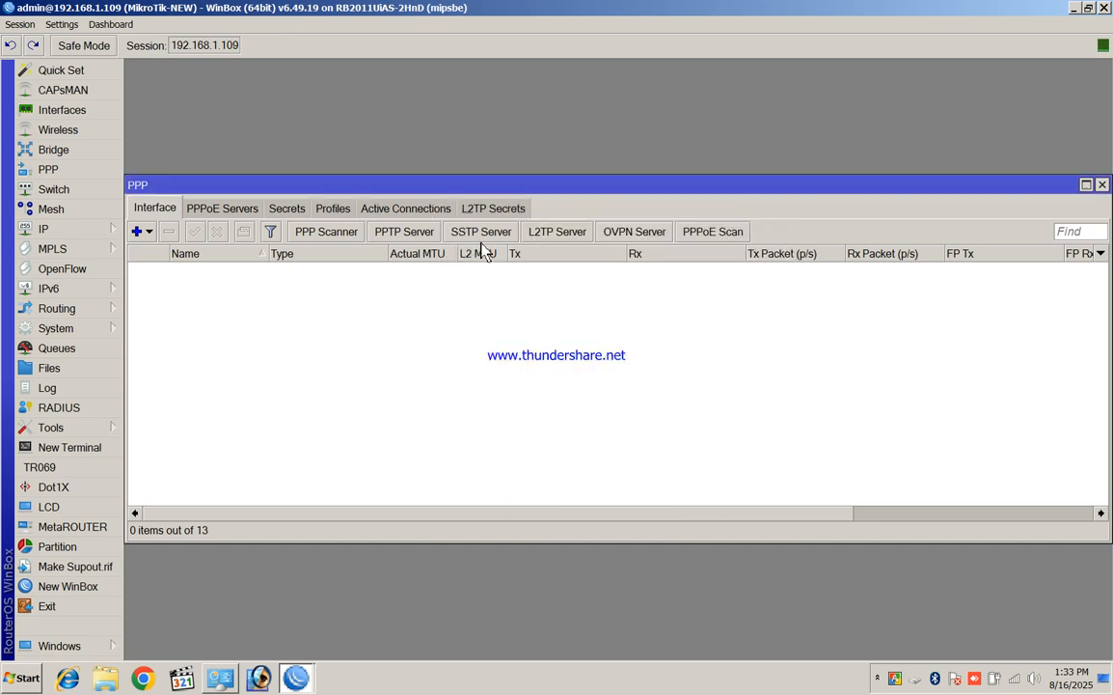
Enable the PPTP server and the L2TP server with Allow Fast Path, then close PPP
left_click(388, 232)
left_click(558, 288)
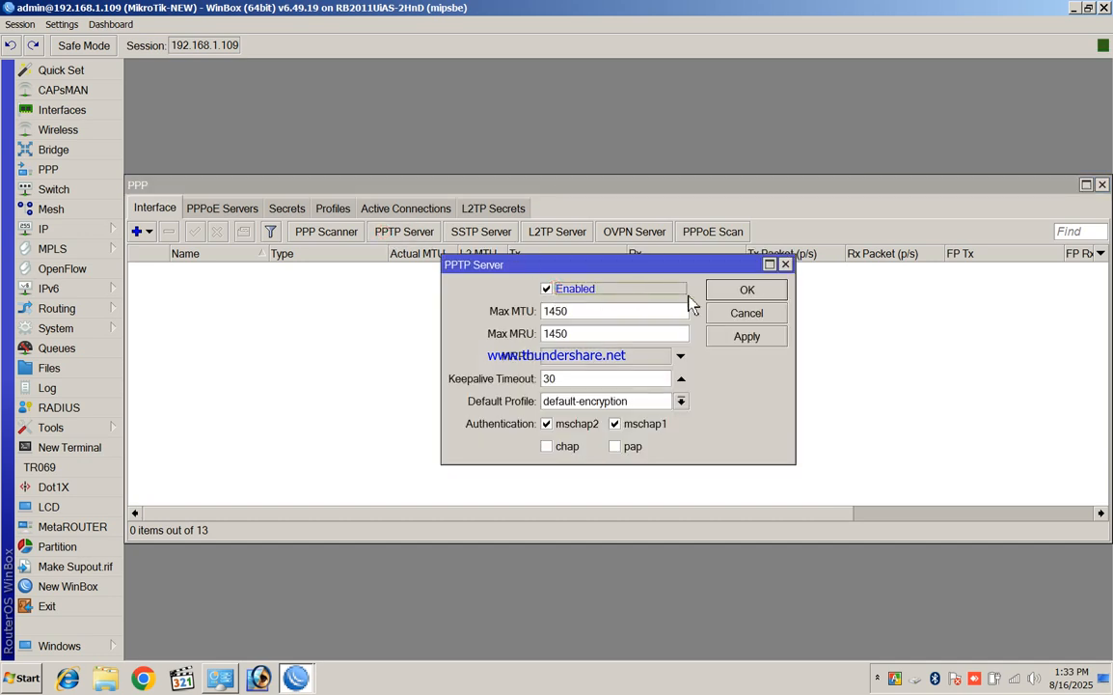
left_click(748, 289)
left_click(579, 243)
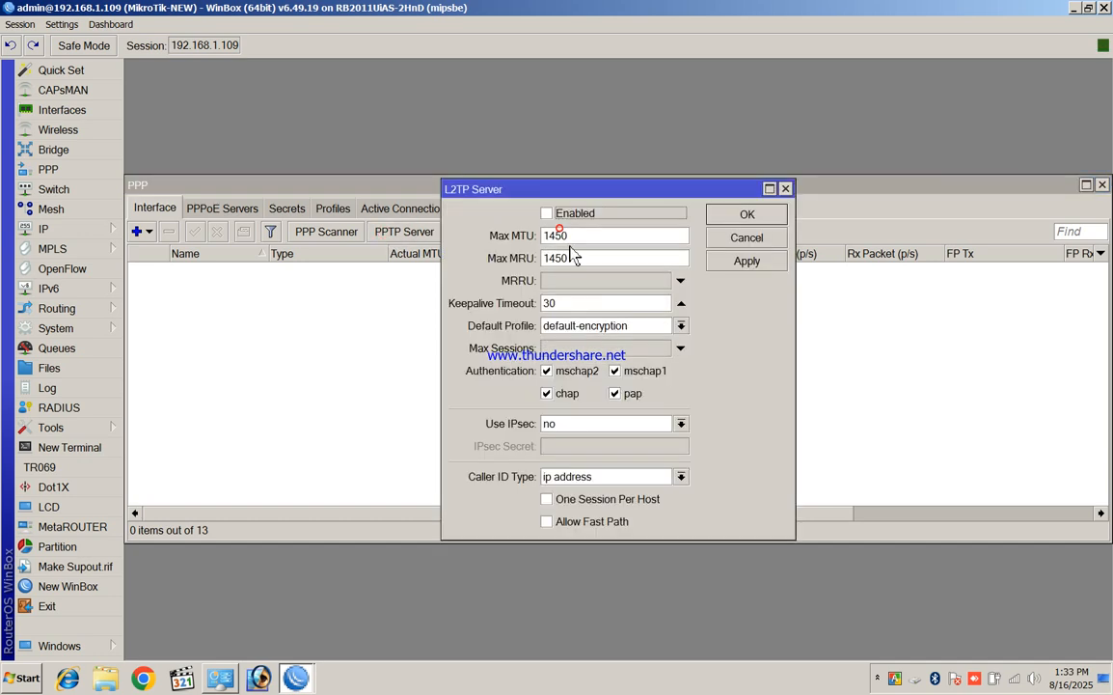
left_click(547, 213)
left_click(559, 521)
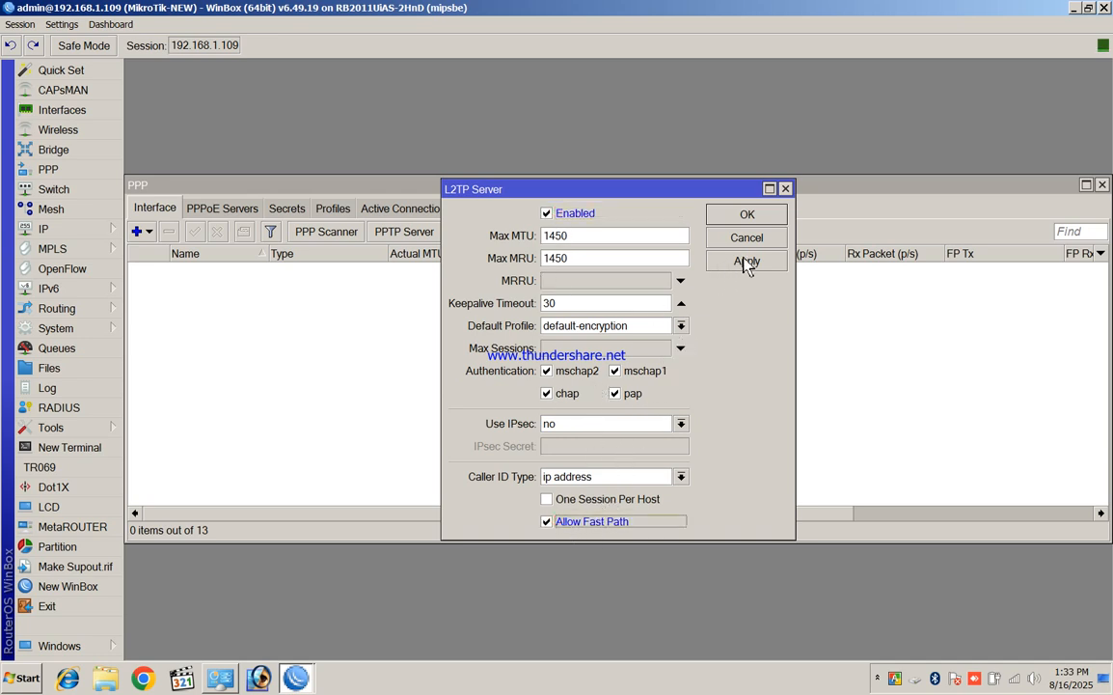
left_click(747, 216)
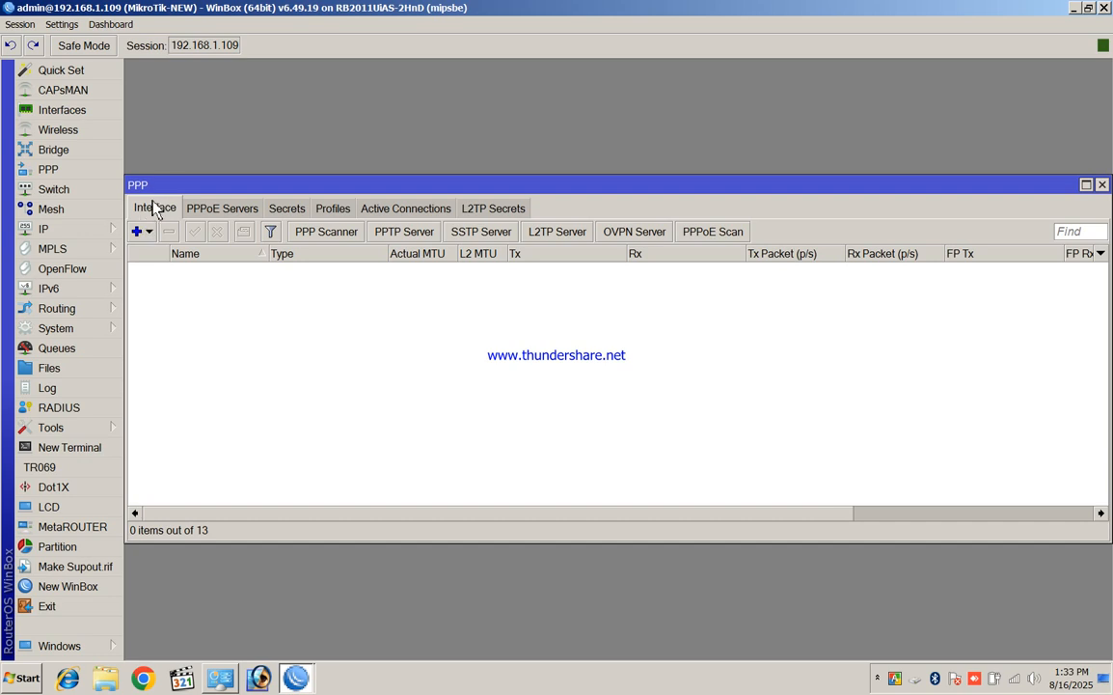
left_click(1102, 184)
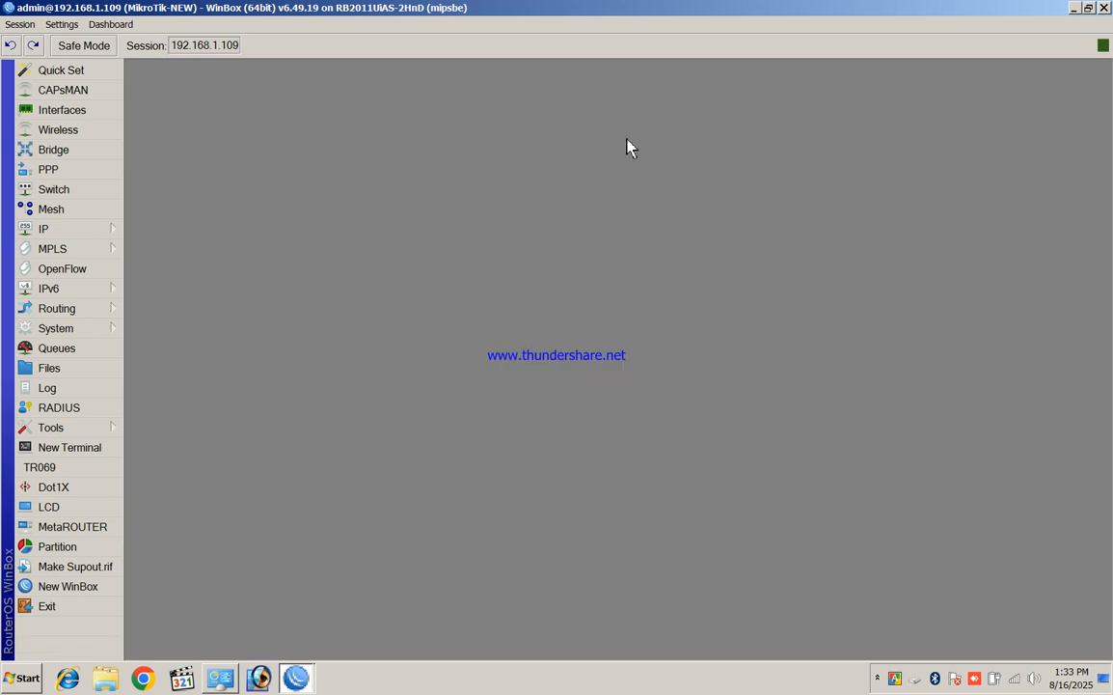
Create SSTP client sstp-out1 connecting to 192.168.0.188 with the VPN user's credentials
left_click(48, 171)
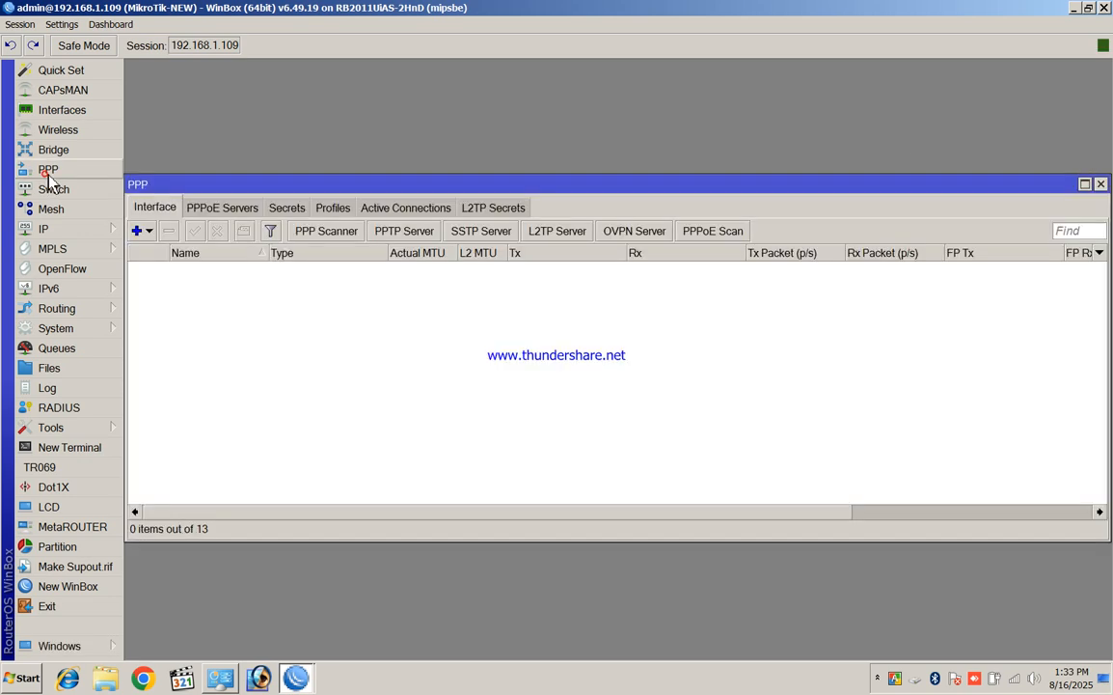
left_click(141, 234)
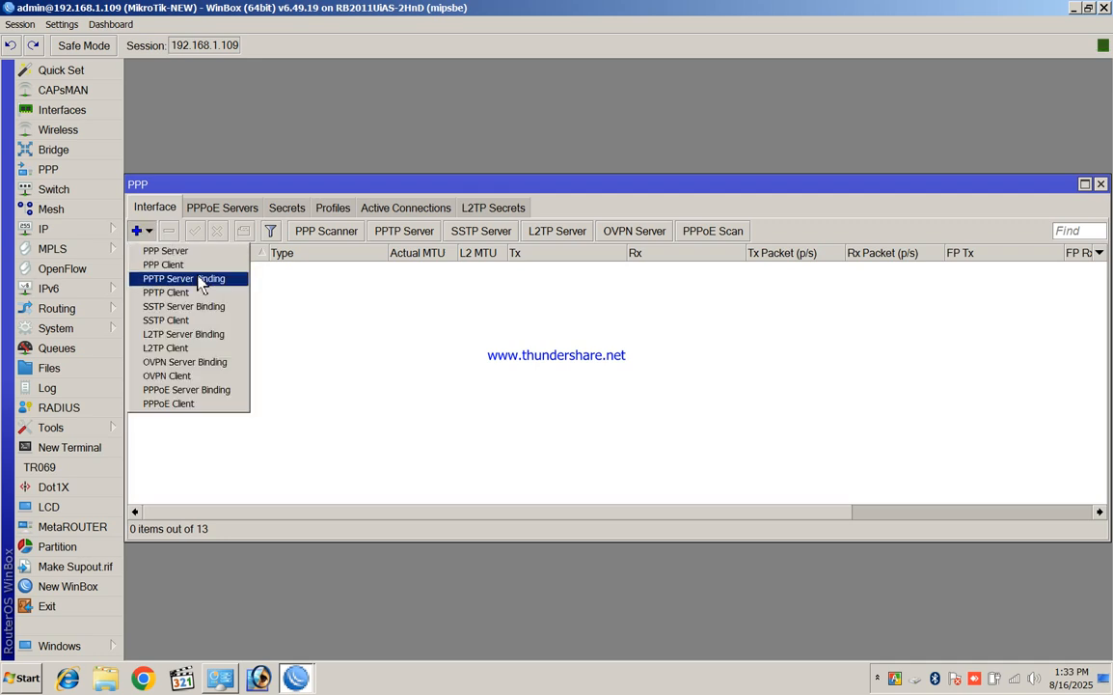
left_click(170, 323)
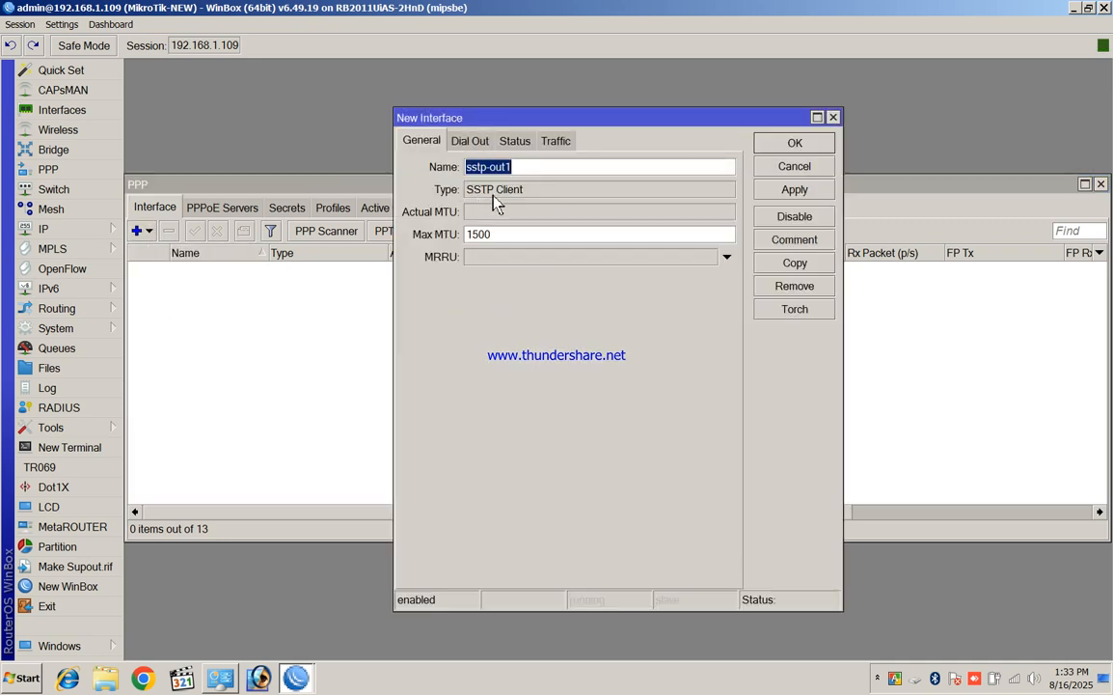
left_click(471, 142)
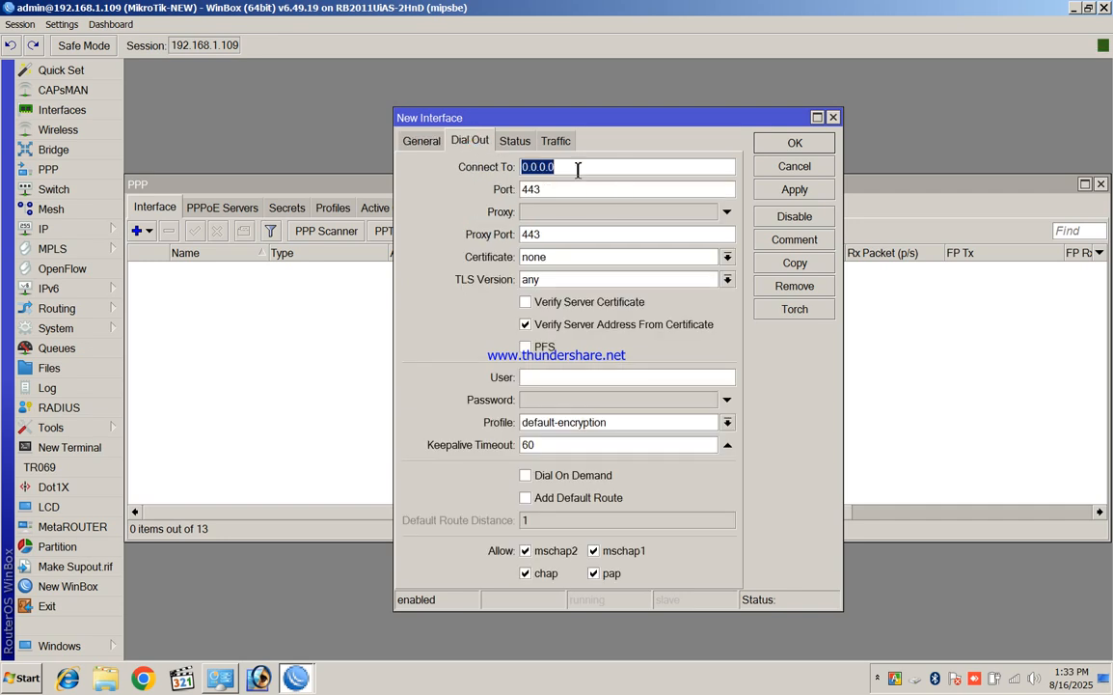
type("1")
type("92.168.0.188")
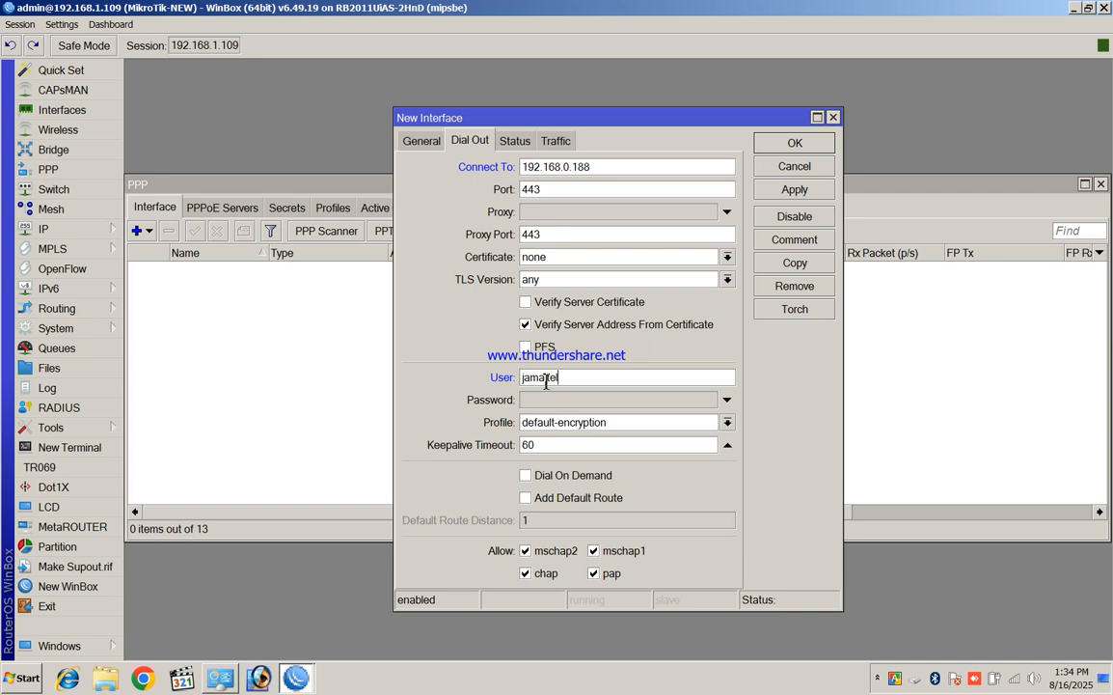
left_click(551, 401)
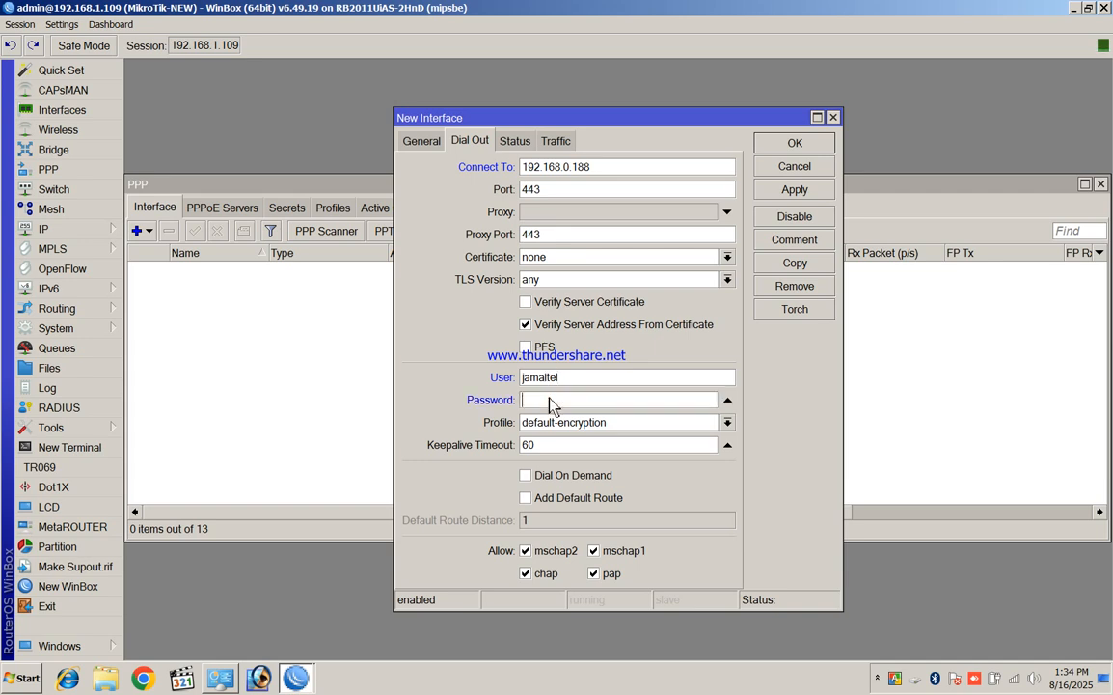
type("***")
left_click(791, 190)
left_click(794, 141)
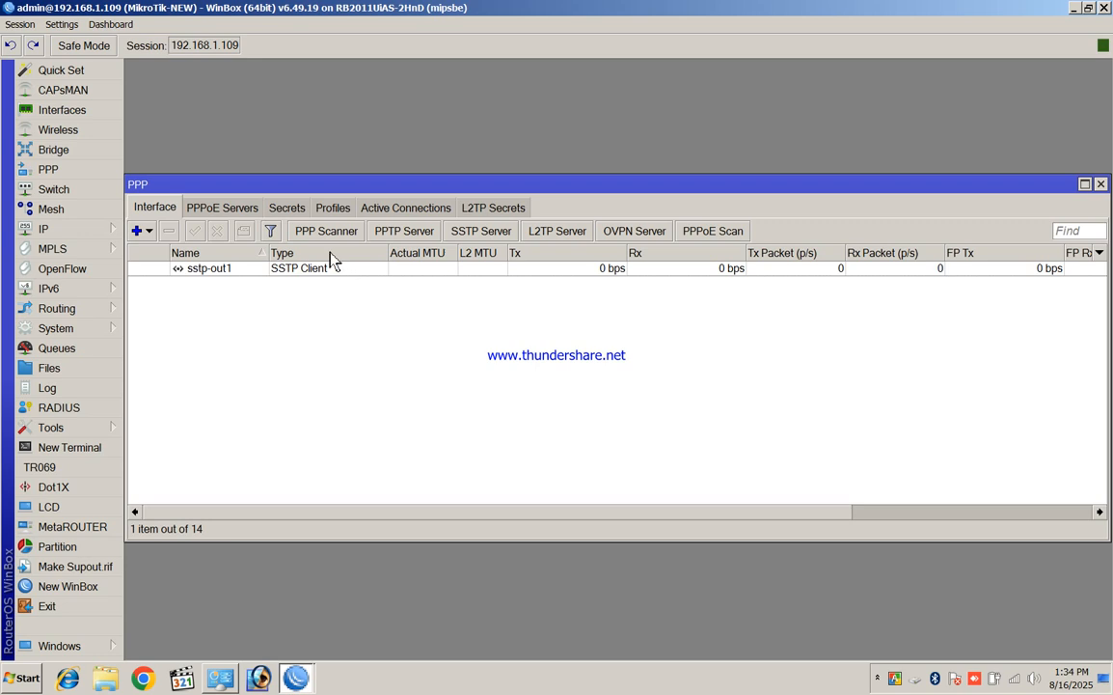
Review sstp-out1's General and Dial Out settings, applying and closing them
double_click(320, 275)
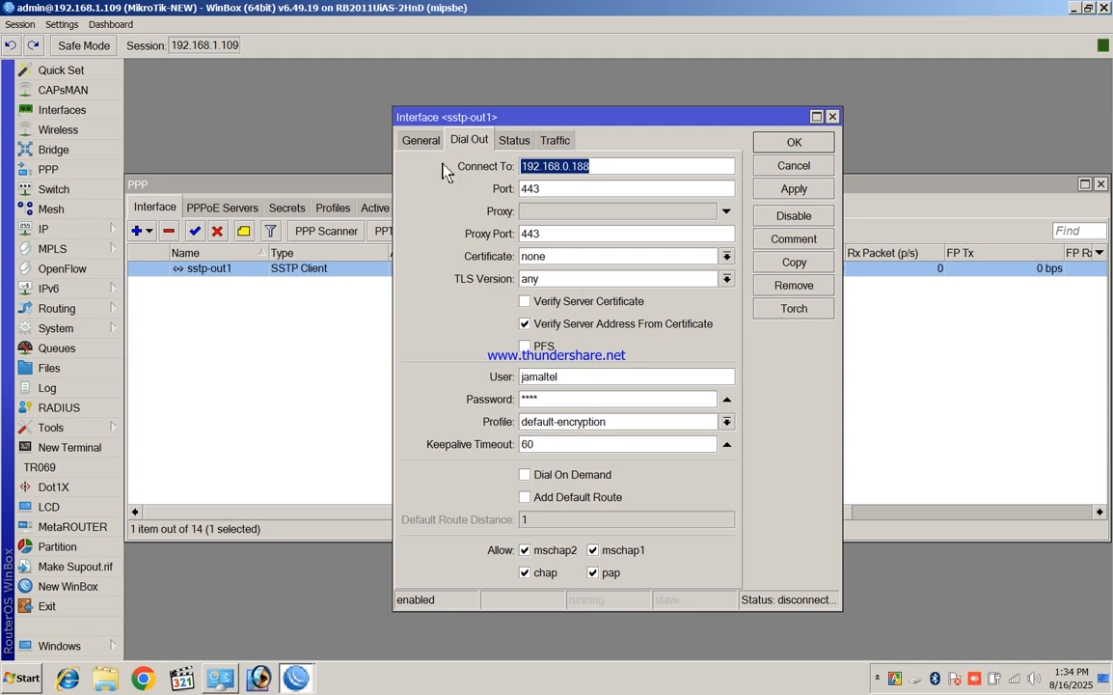
left_click(420, 141)
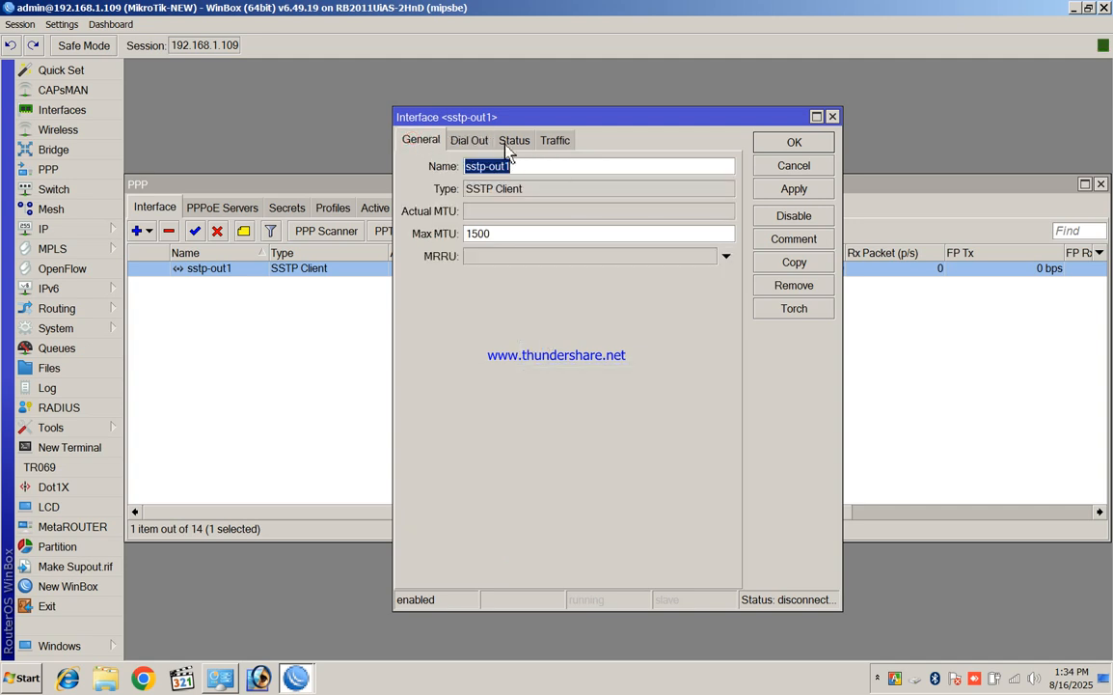
left_click(465, 140)
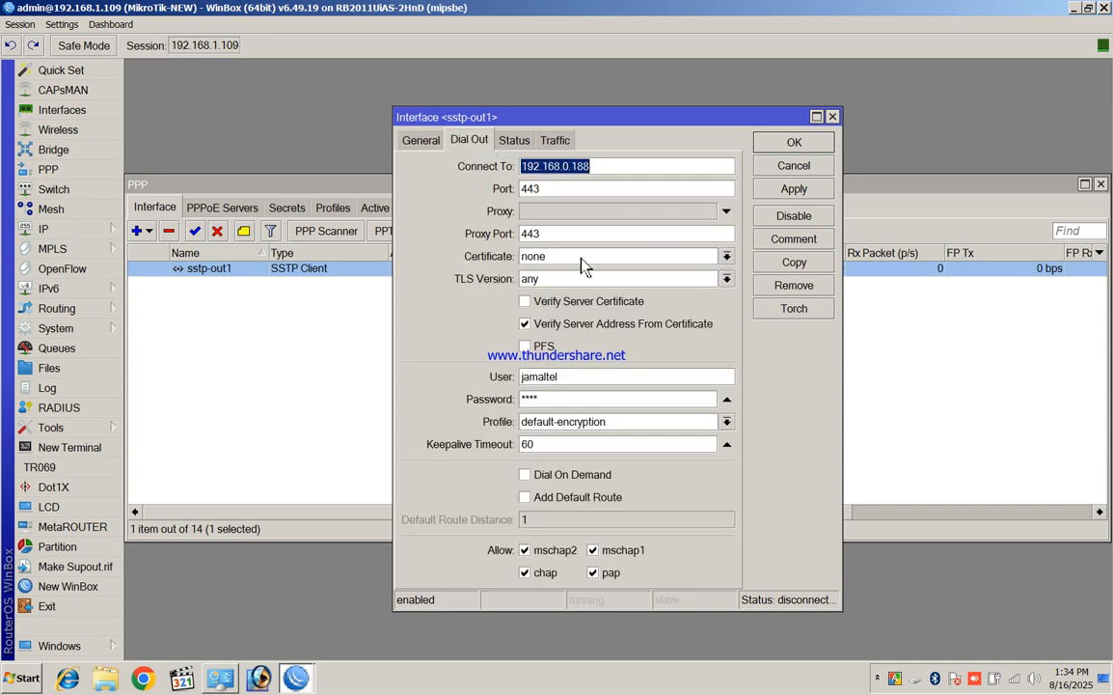
left_click(795, 198)
left_click(794, 145)
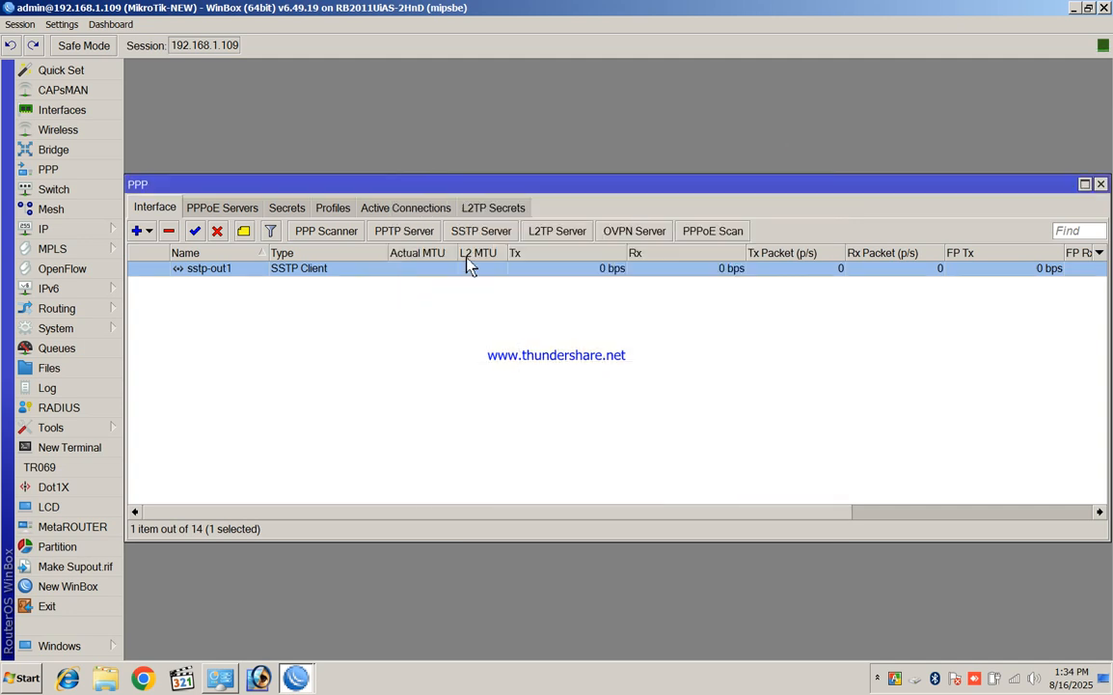
Recheck the SSTP Server settings, then switch to the 192.168.0.188 router's session
left_click(479, 234)
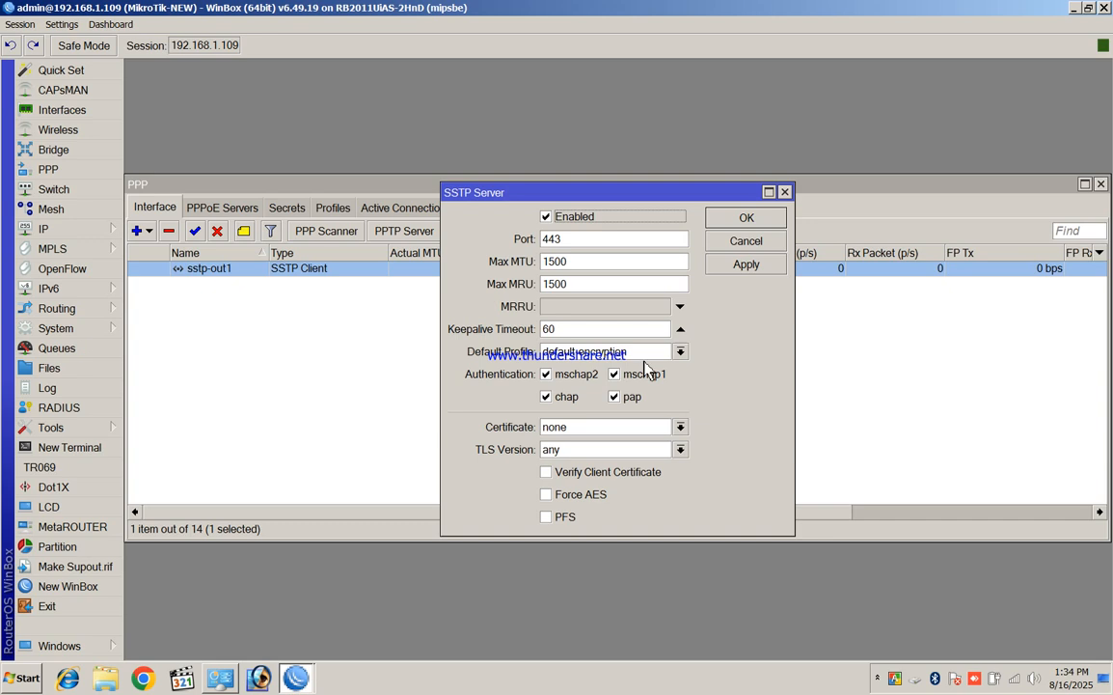
left_click(746, 218)
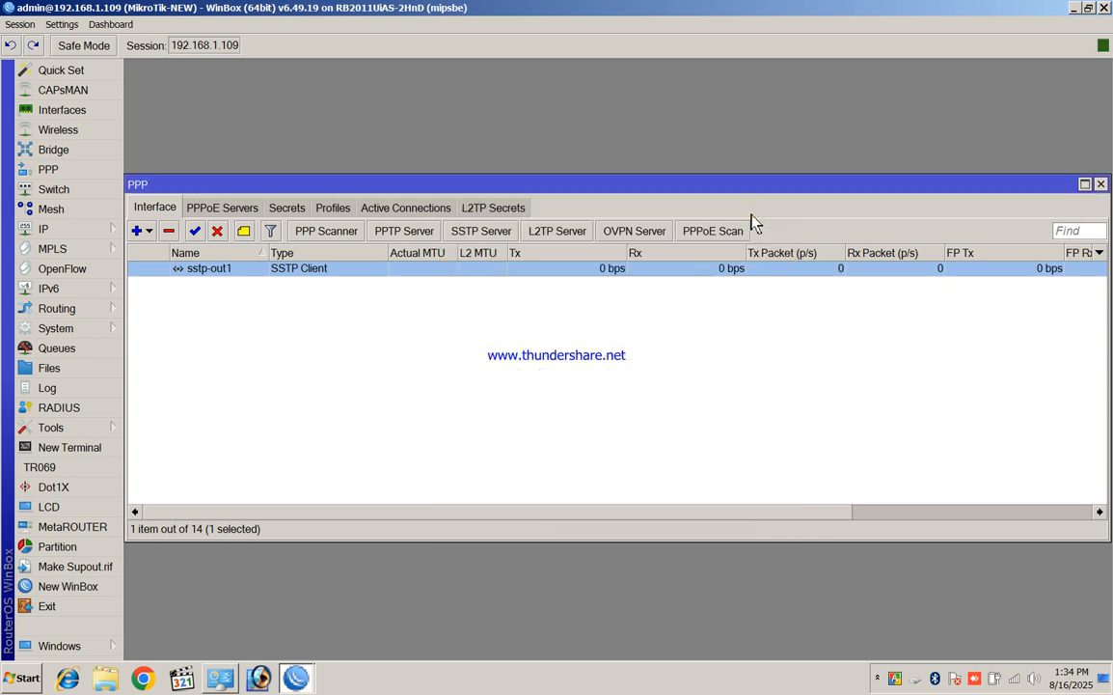
left_click(499, 235)
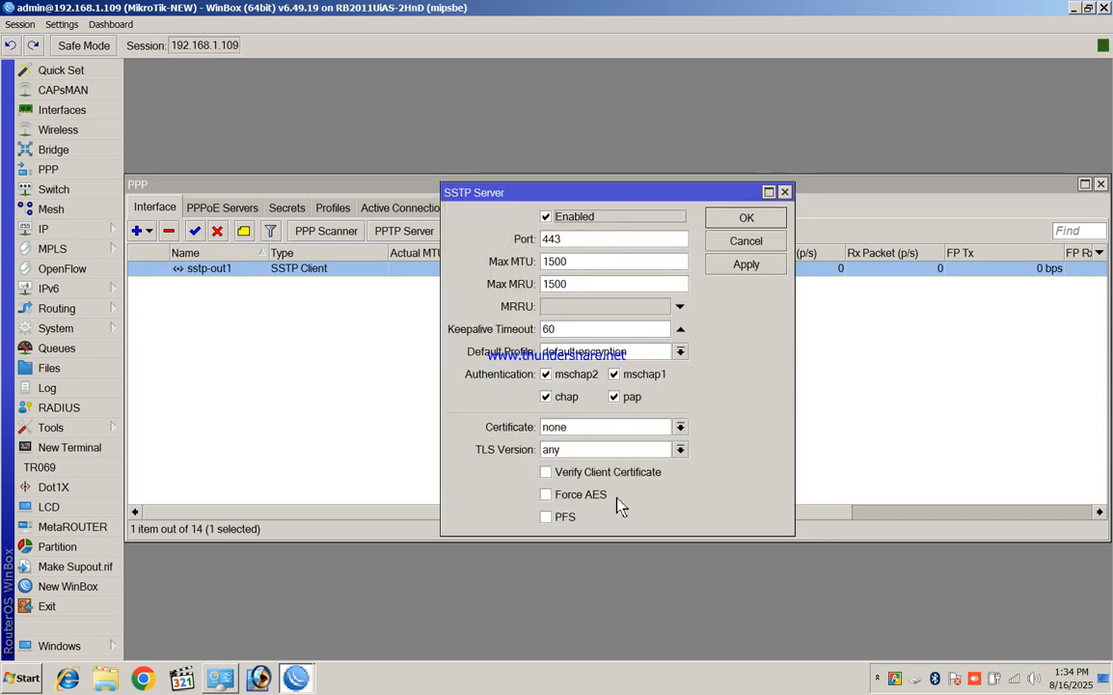
left_click(745, 240)
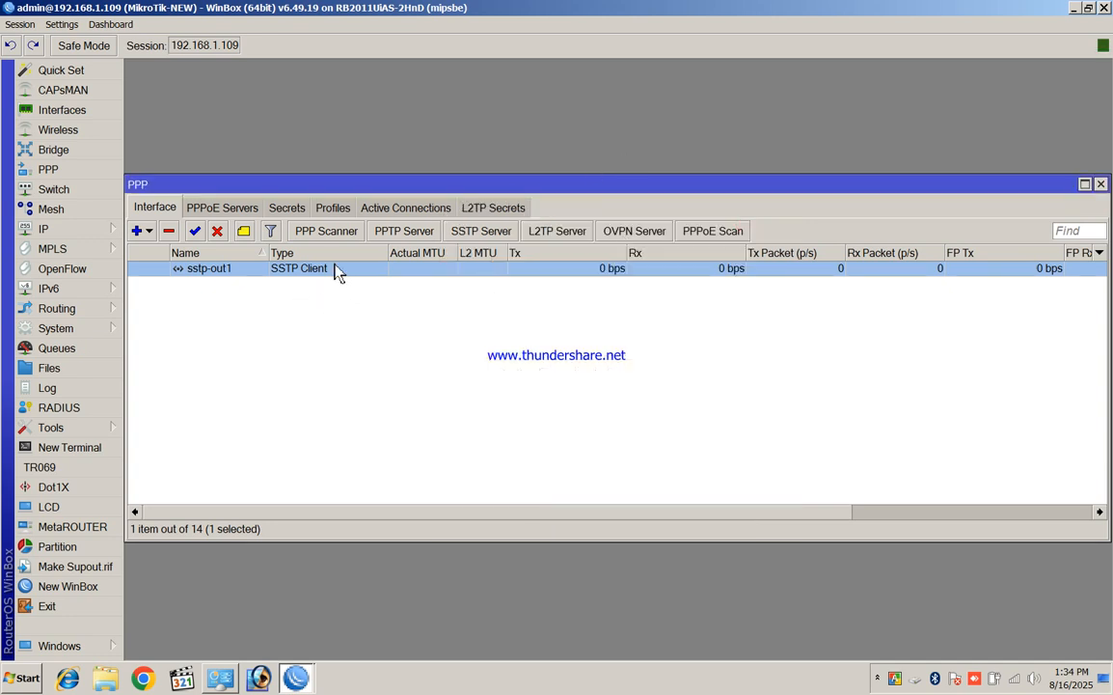
left_click(292, 679)
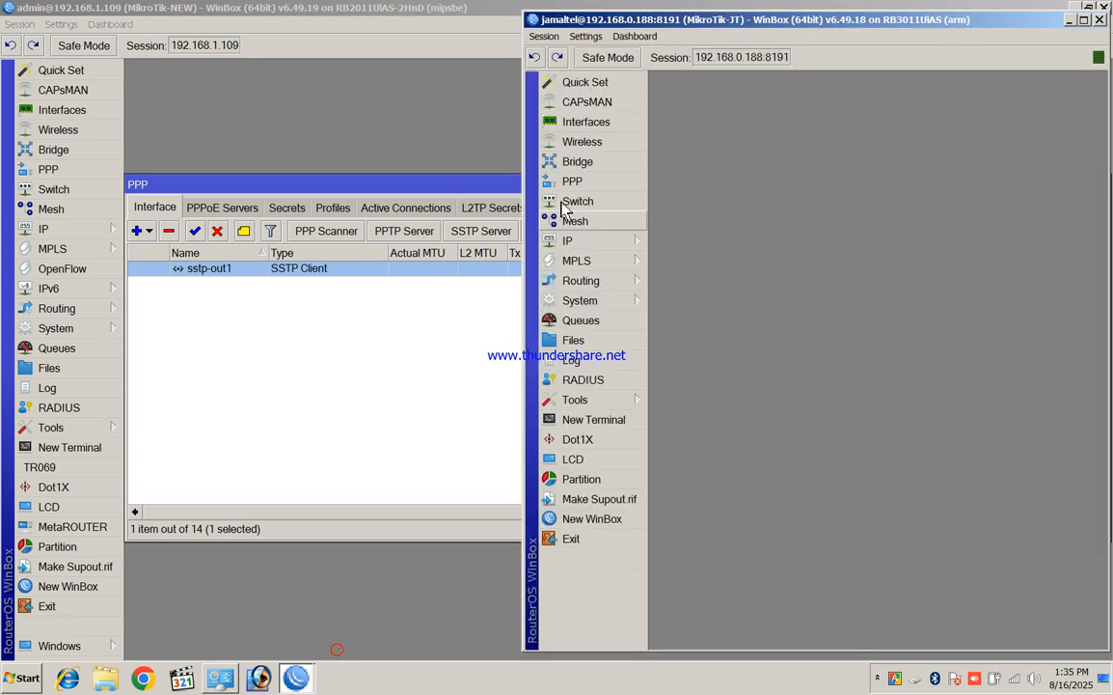
Maximise MikroTik-JT and confirm the VPN user's secret uses L2TP-Vpn, then close PPP
left_click_drag(820, 17, 605, 20)
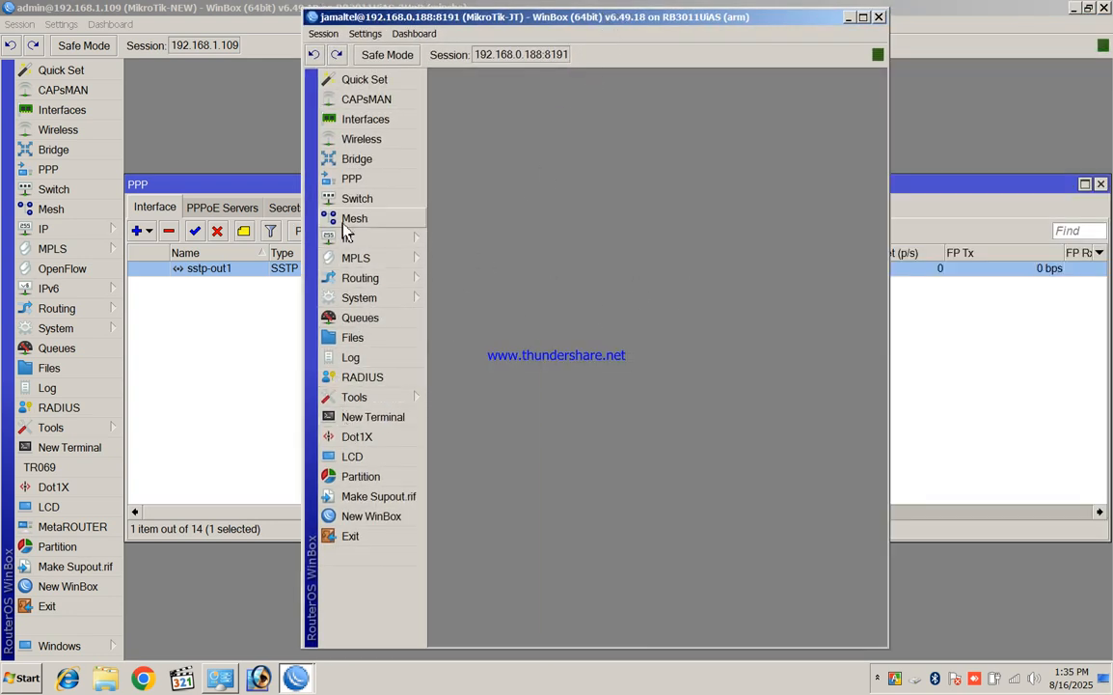
left_click(353, 179)
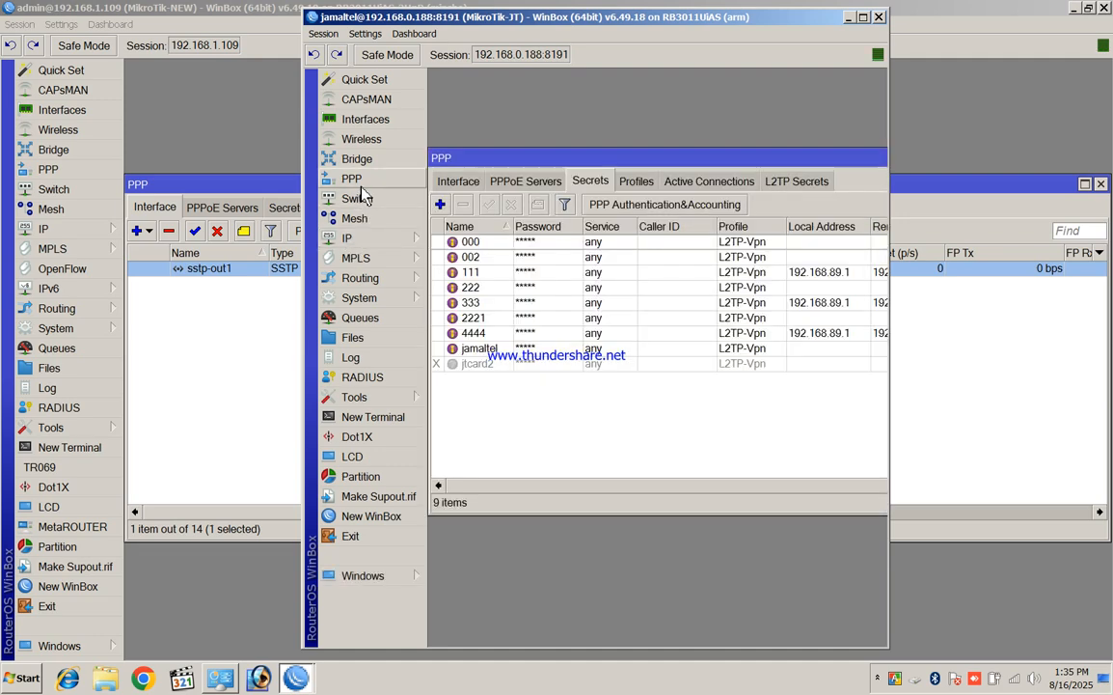
double_click(751, 17)
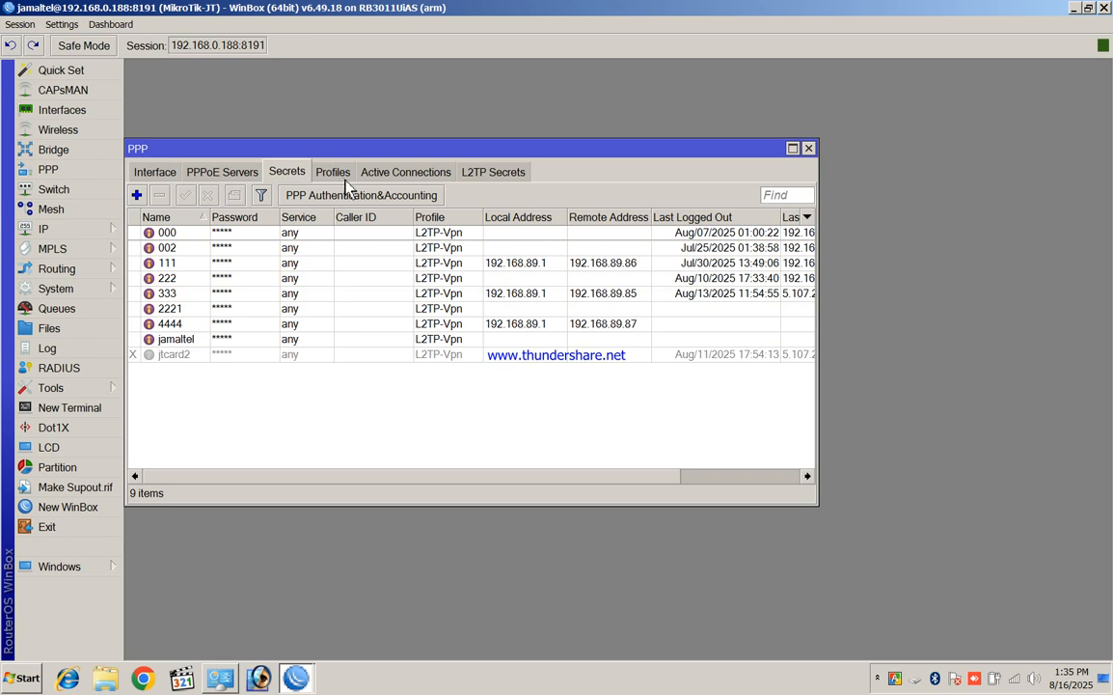
left_click(193, 339)
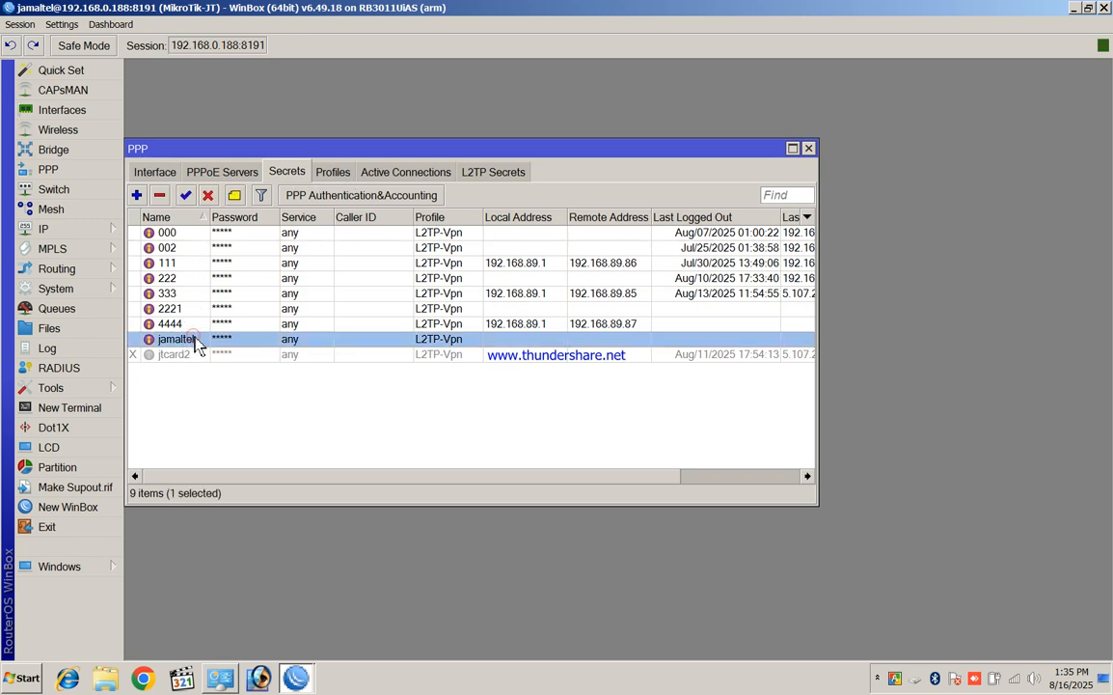
double_click(193, 340)
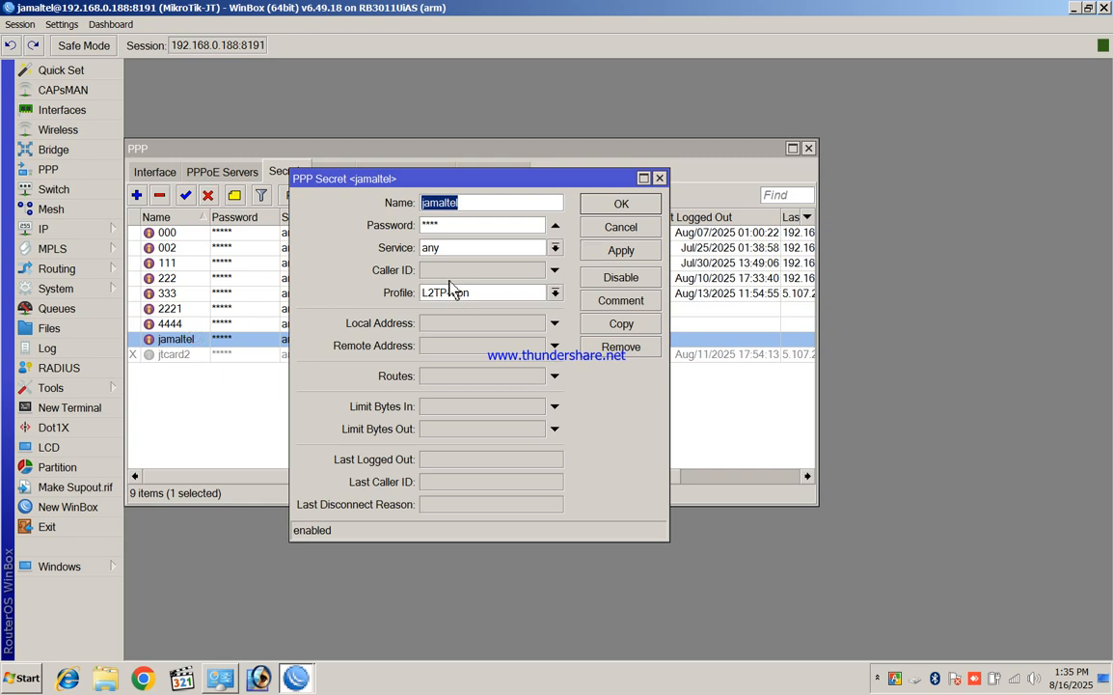
left_click(629, 203)
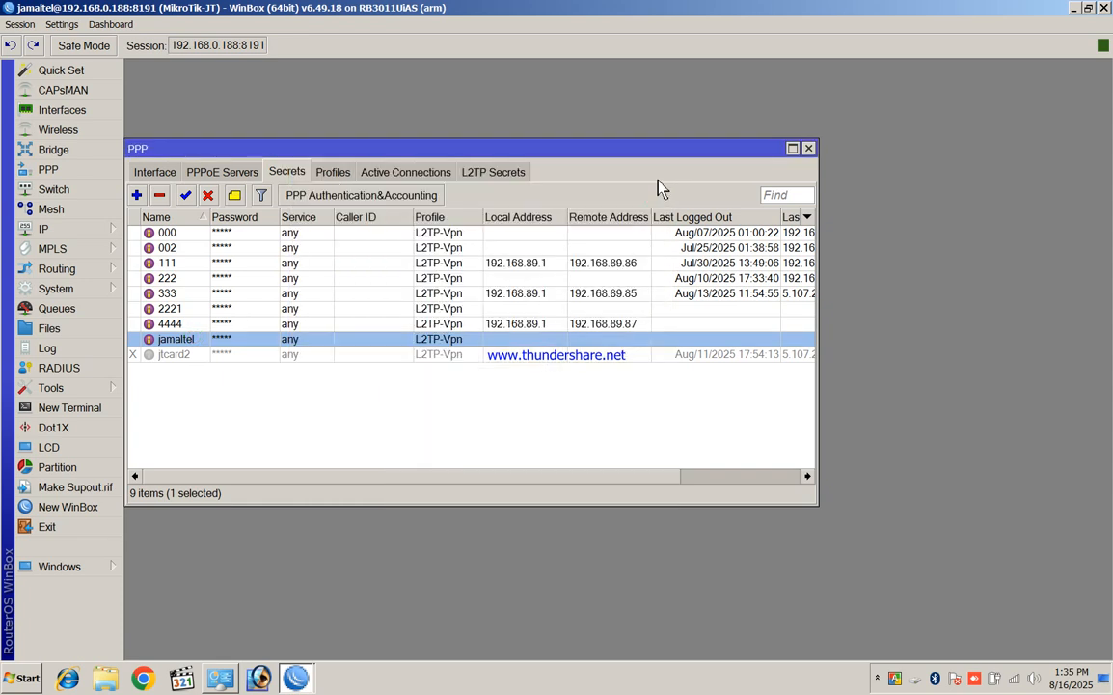
left_click(808, 149)
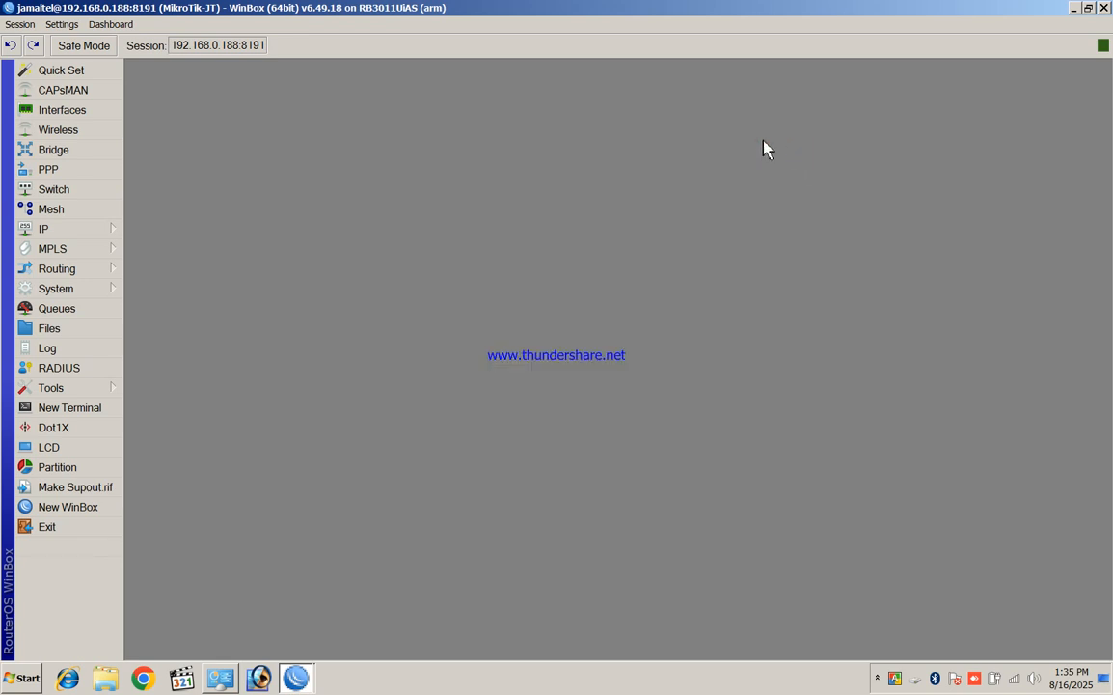
Enable MikroTik-JT's sstp-out1 client briefly, then disable it again
left_click(69, 172)
left_click(155, 173)
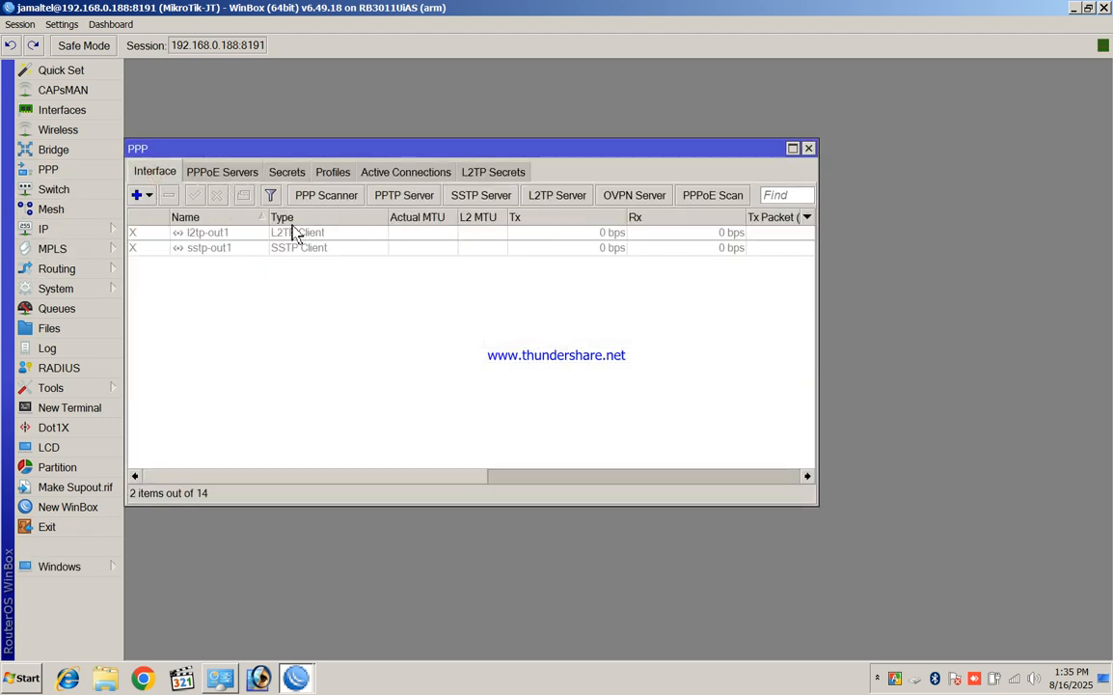
left_click(263, 249)
left_click(193, 195)
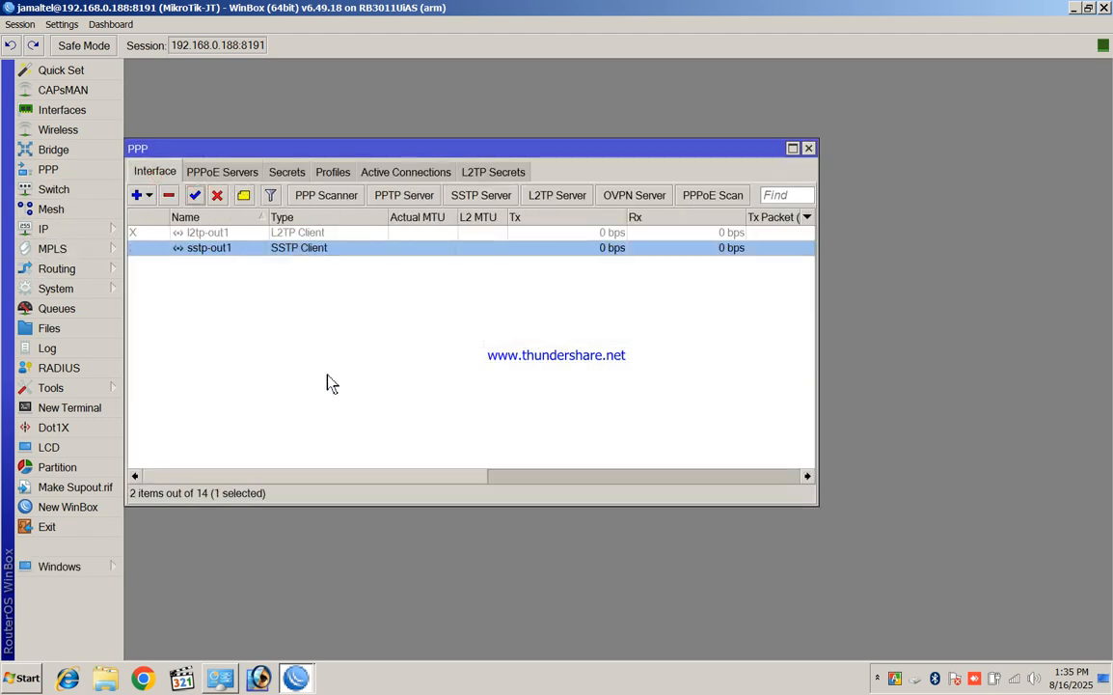
left_click(216, 196)
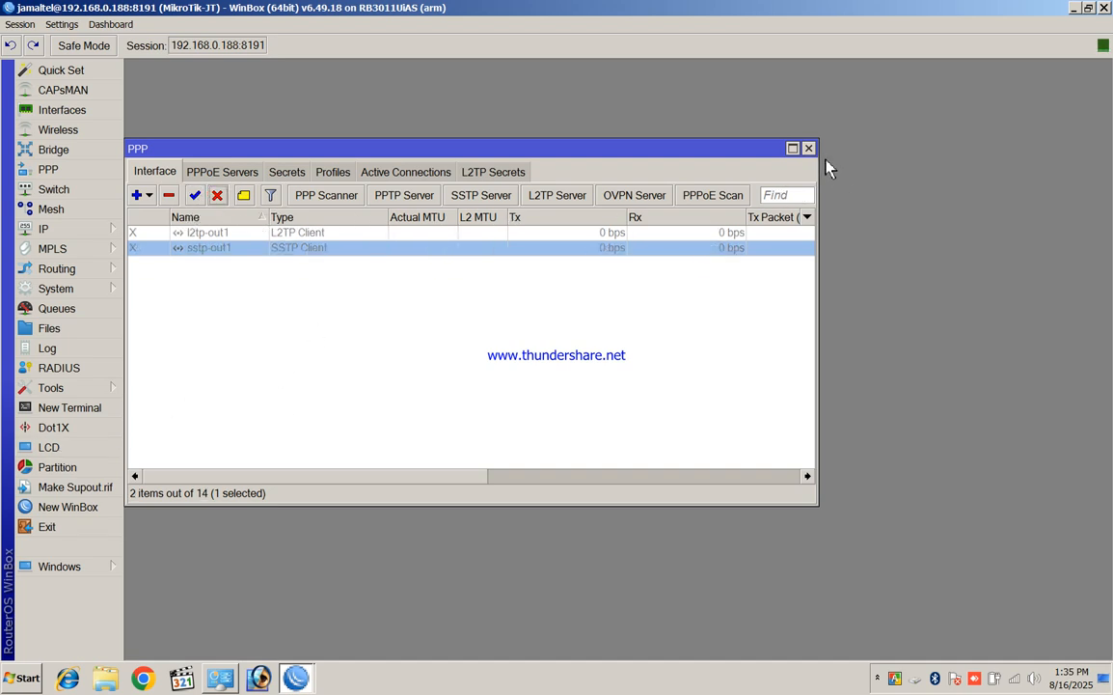
Copy sstp-out1's Connect To DDNS address, then close the interface and PPP windows
double_click(273, 252)
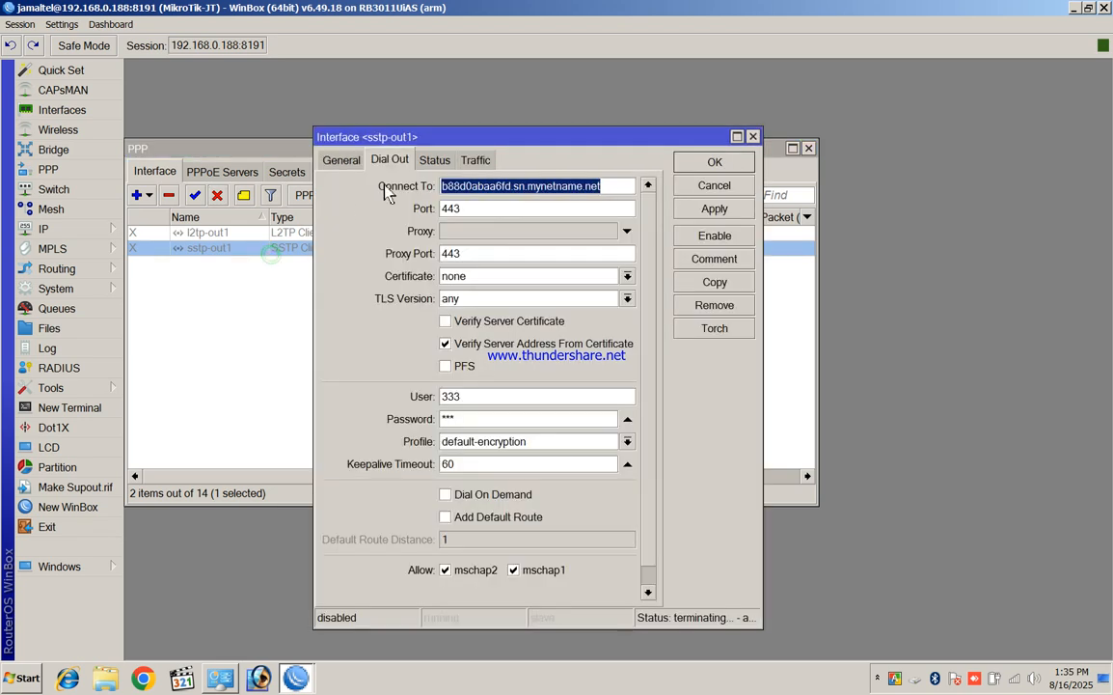
right_click(524, 192)
left_click(548, 211)
left_click(691, 165)
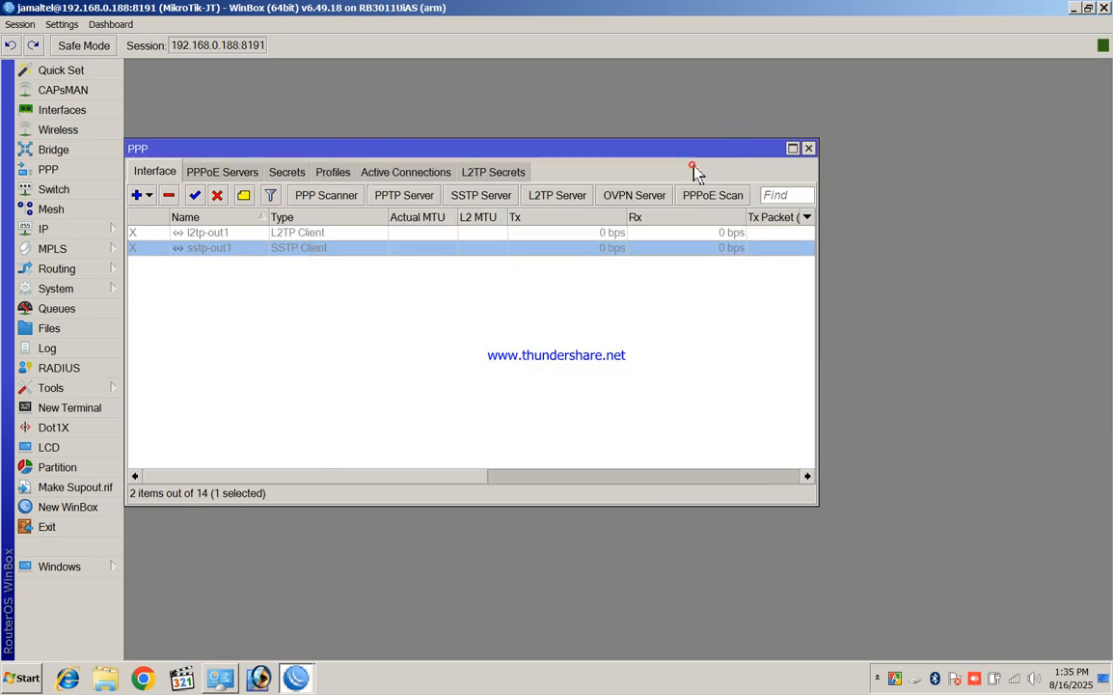
left_click(808, 149)
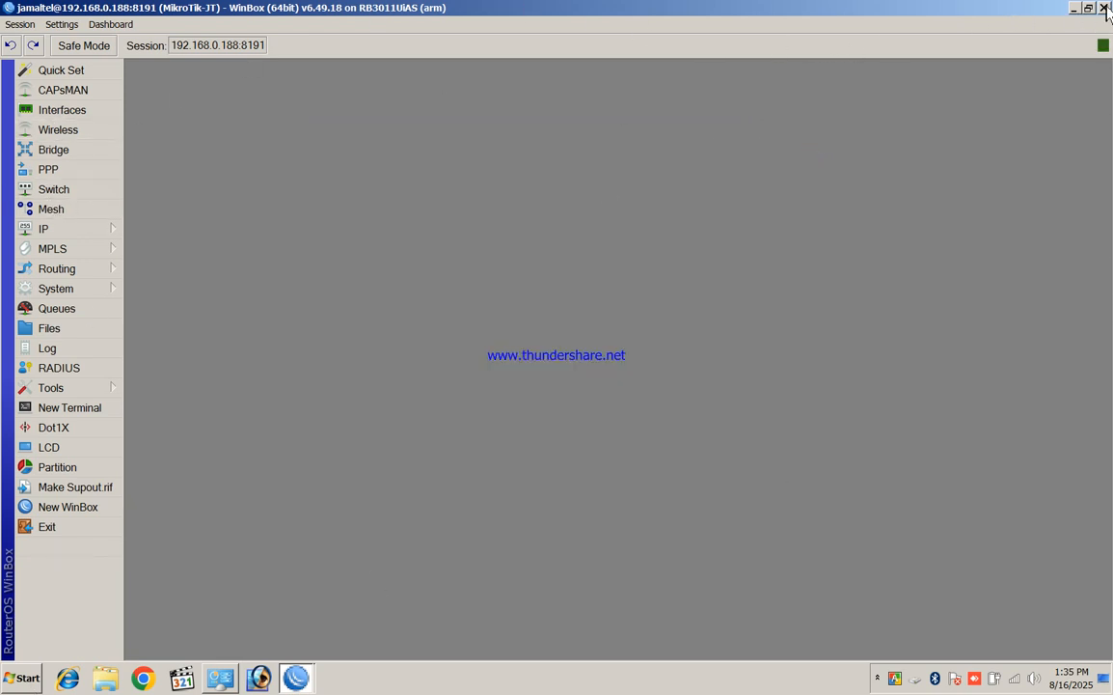
double_click(999, 11)
left_click(255, 94)
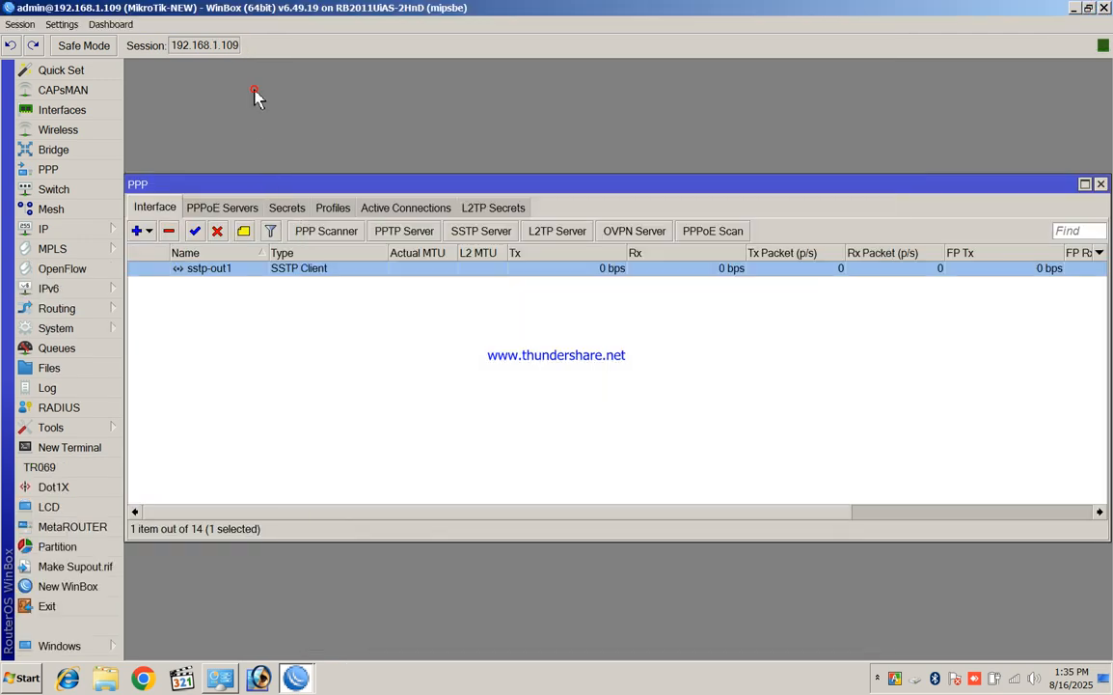
double_click(217, 273)
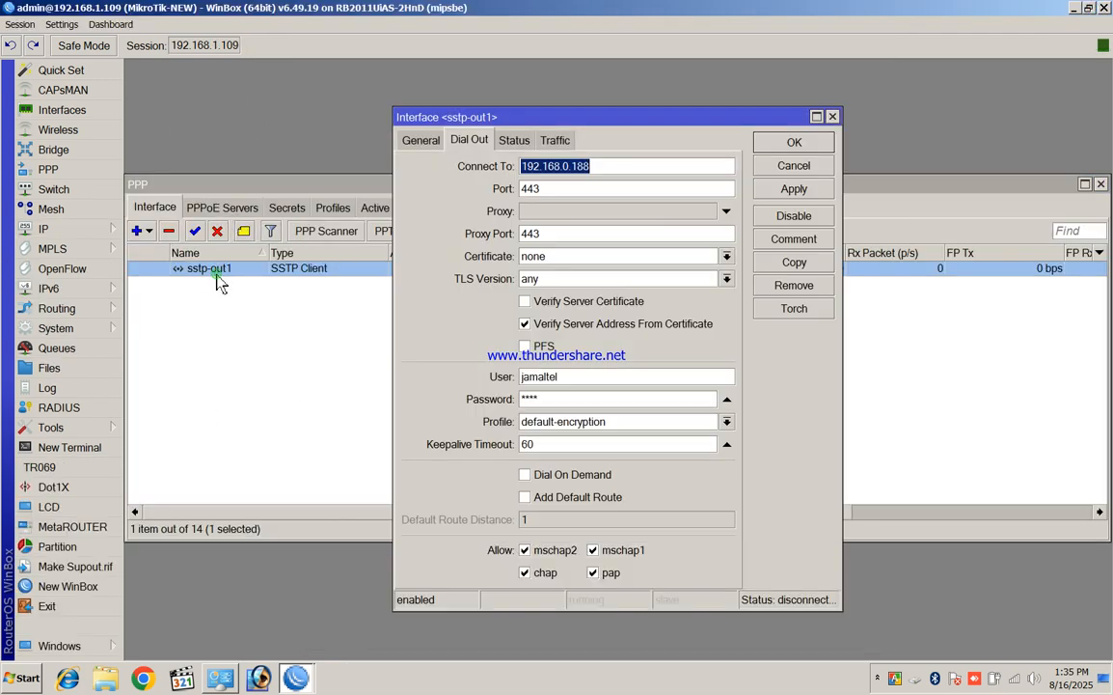
right_click(620, 167)
left_click(647, 186)
right_click(623, 166)
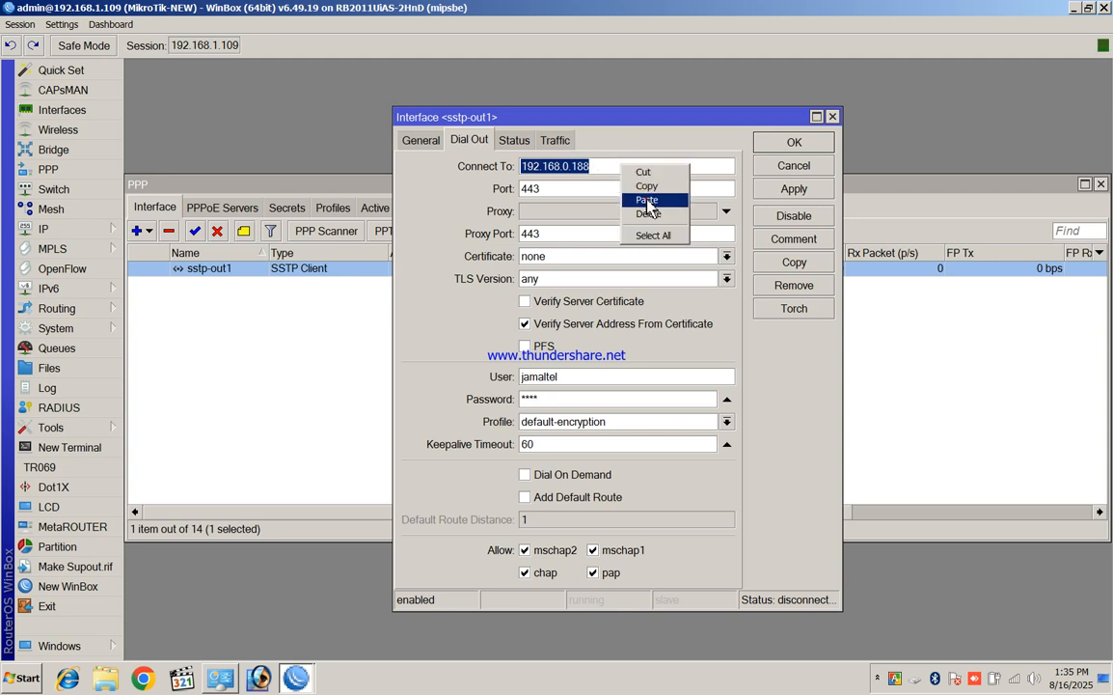
left_click(647, 201)
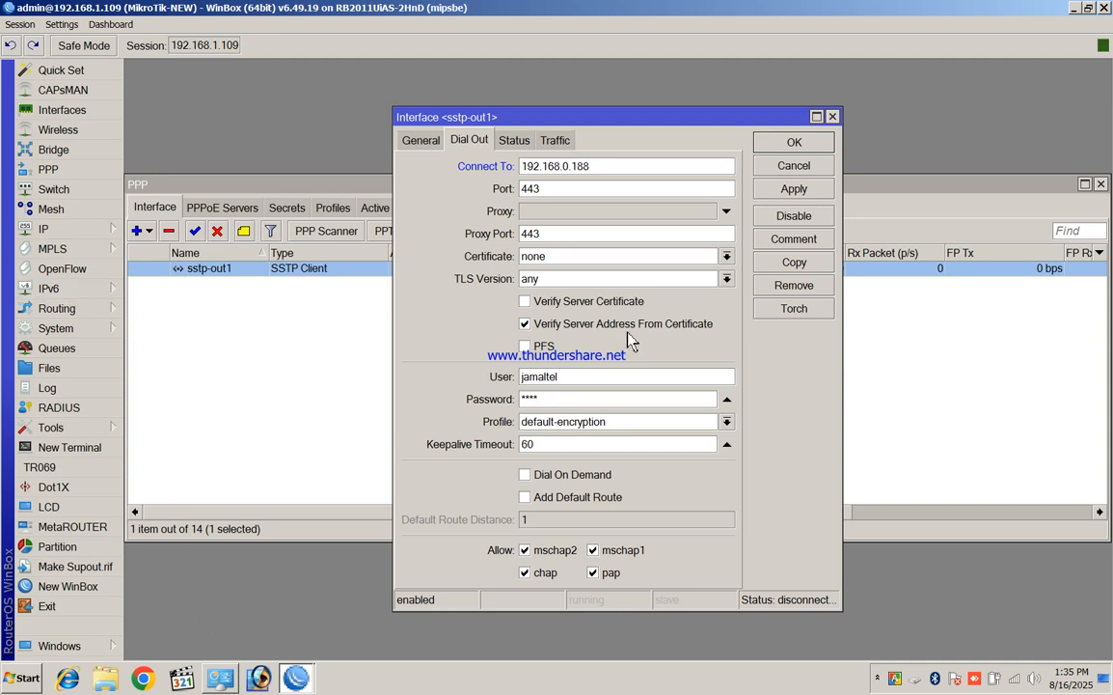
Open the sstp-out1 client settings in MikroTik-JT's PPP window
left_click(1089, 9)
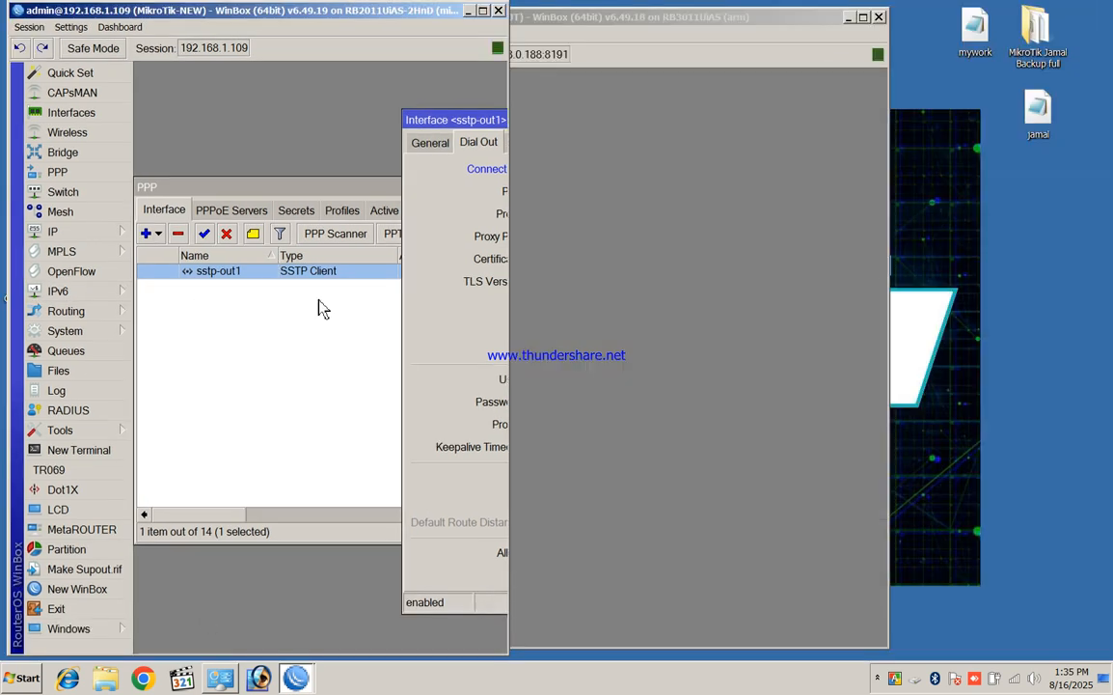
left_click(682, 155)
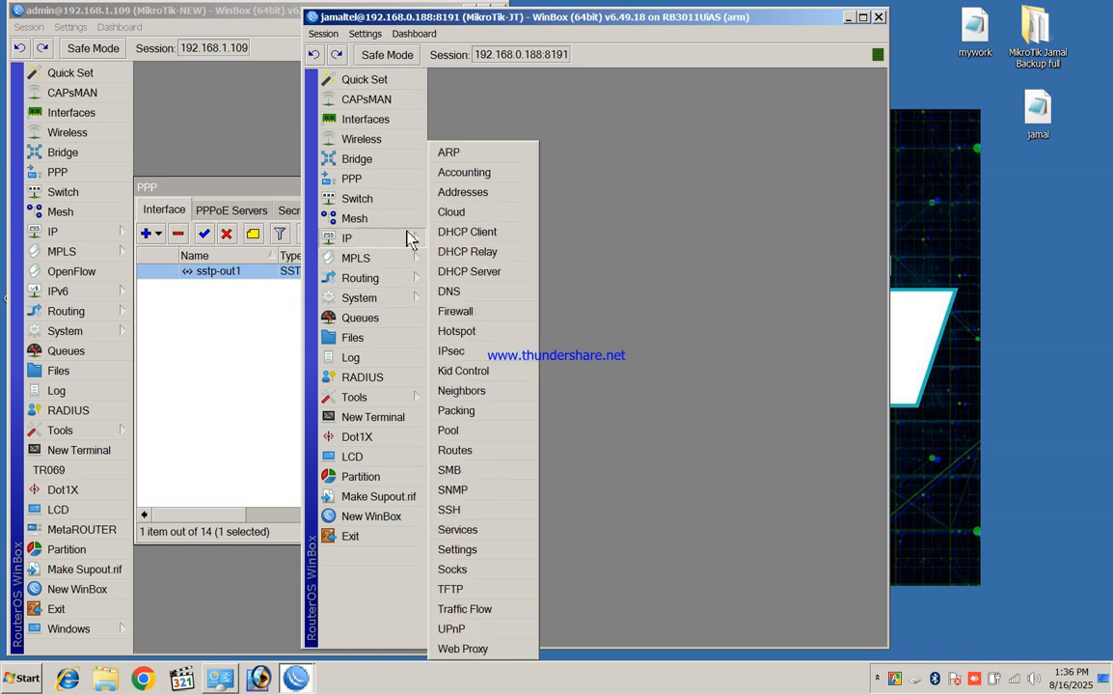
left_click(353, 180)
left_click(515, 259)
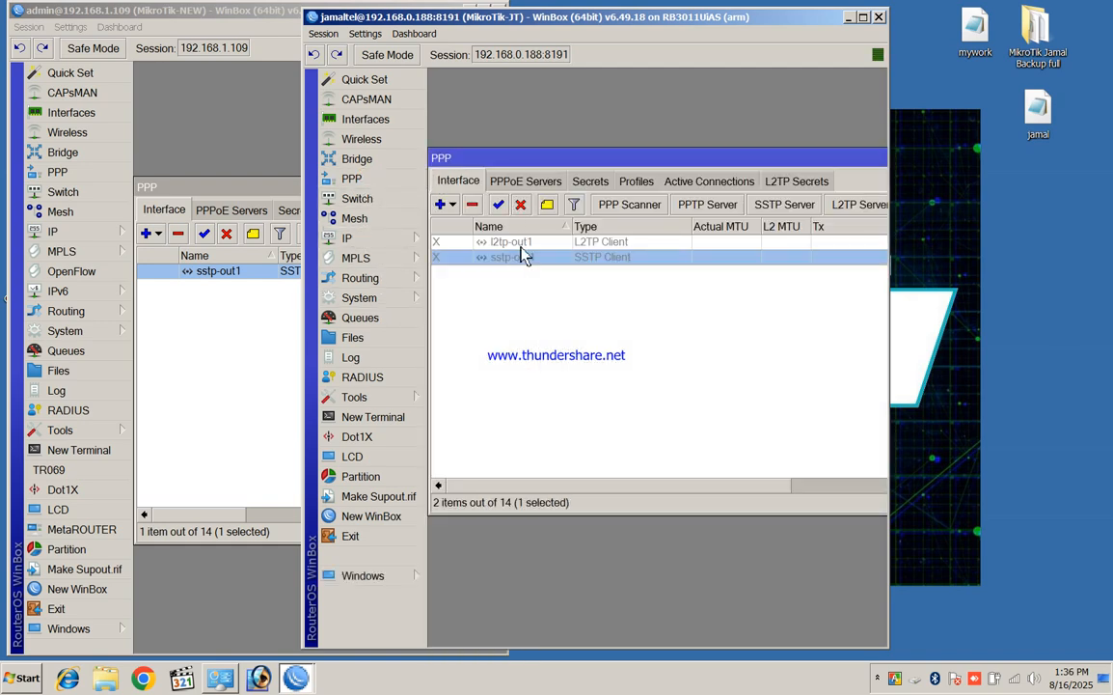
double_click(519, 257)
right_click(546, 188)
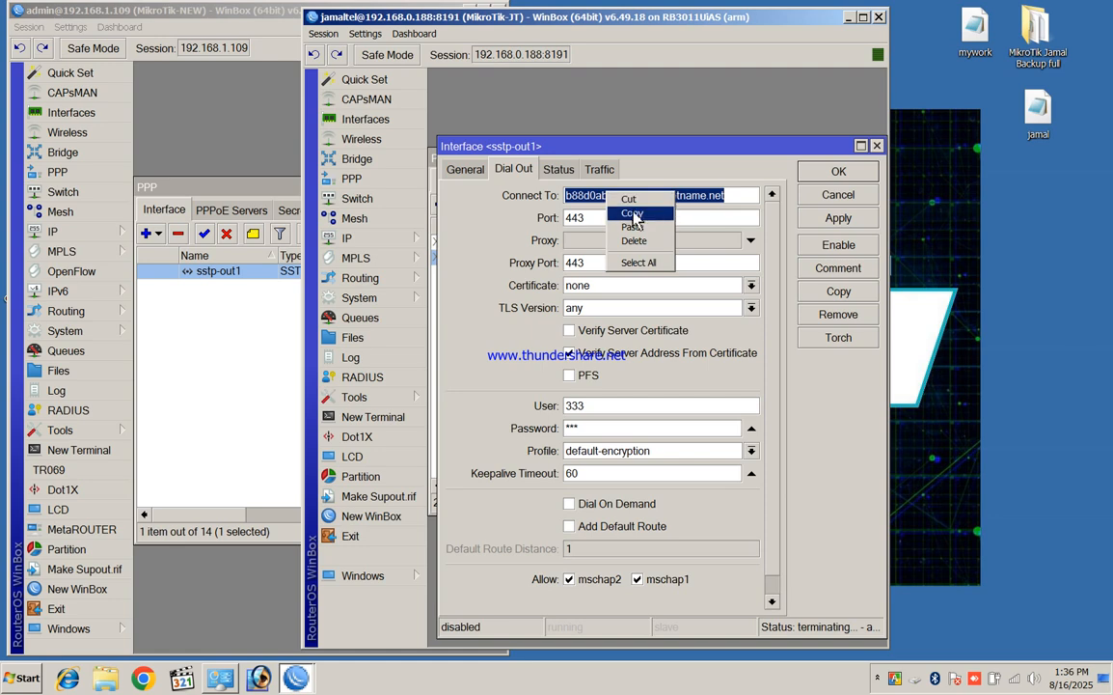
left_click(575, 212)
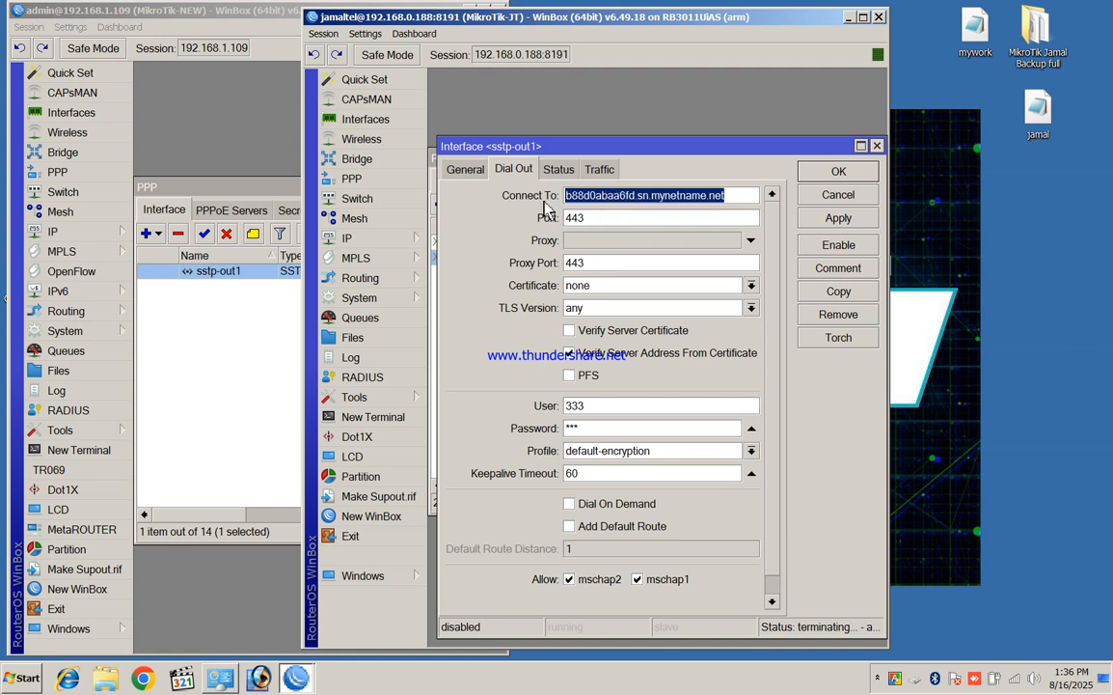
left_click(274, 170)
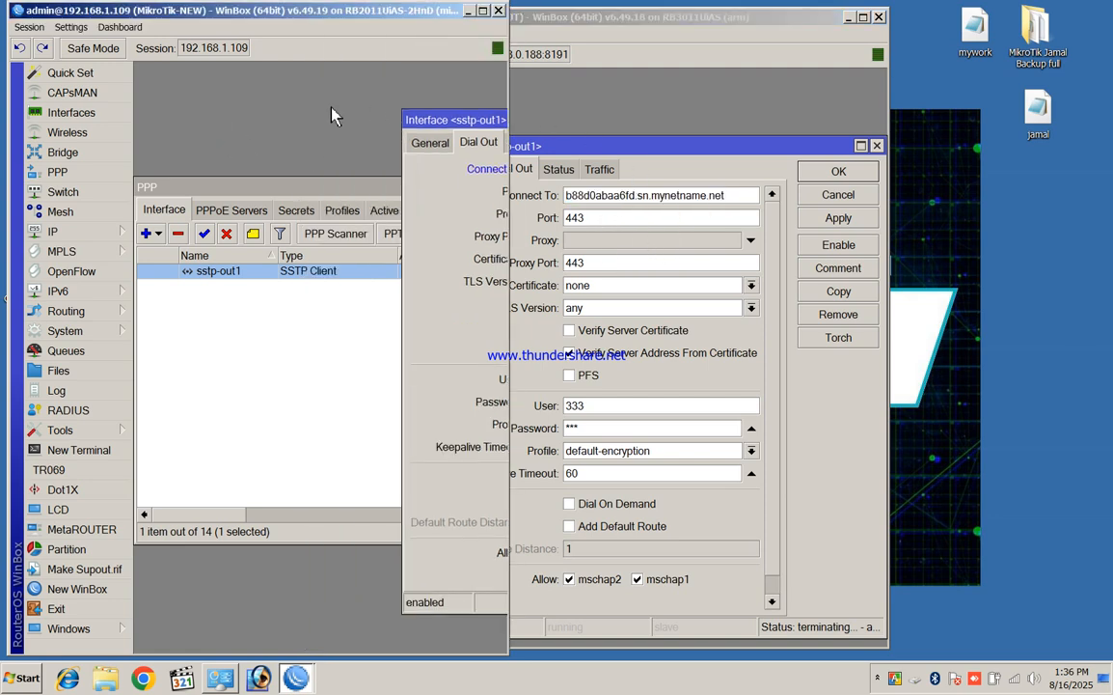
left_click(676, 84)
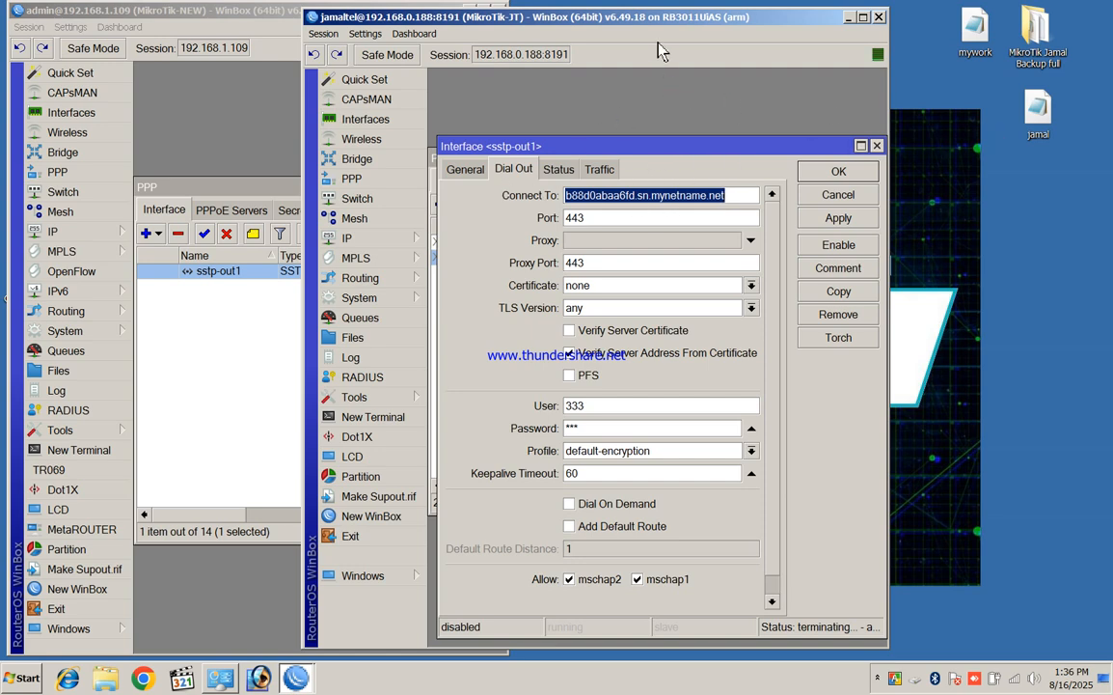
left_click(244, 140)
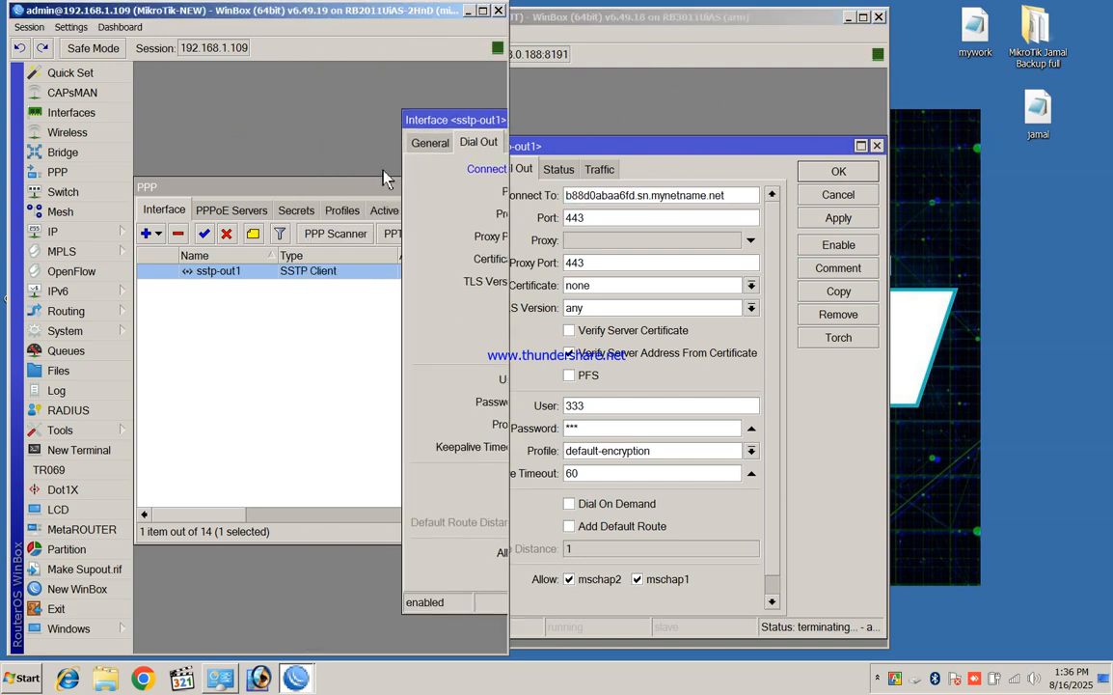
left_click_drag(213, 47, 405, 76)
left_click_drag(328, 10, 405, 44)
double_click(405, 41)
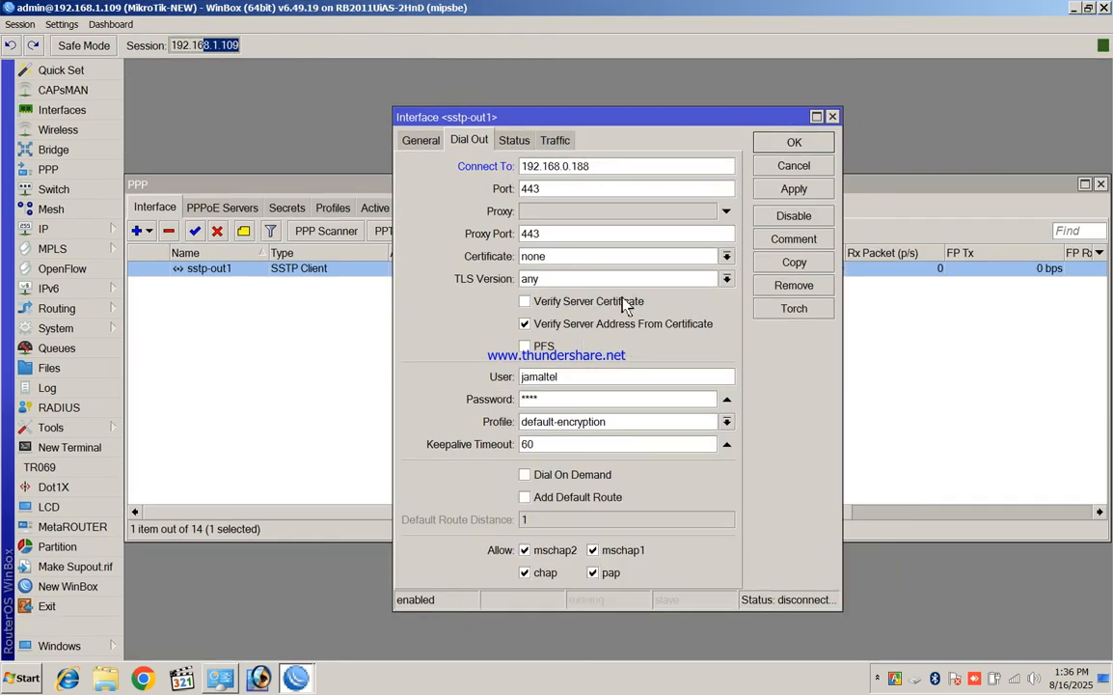
double_click(606, 168)
right_click(604, 168)
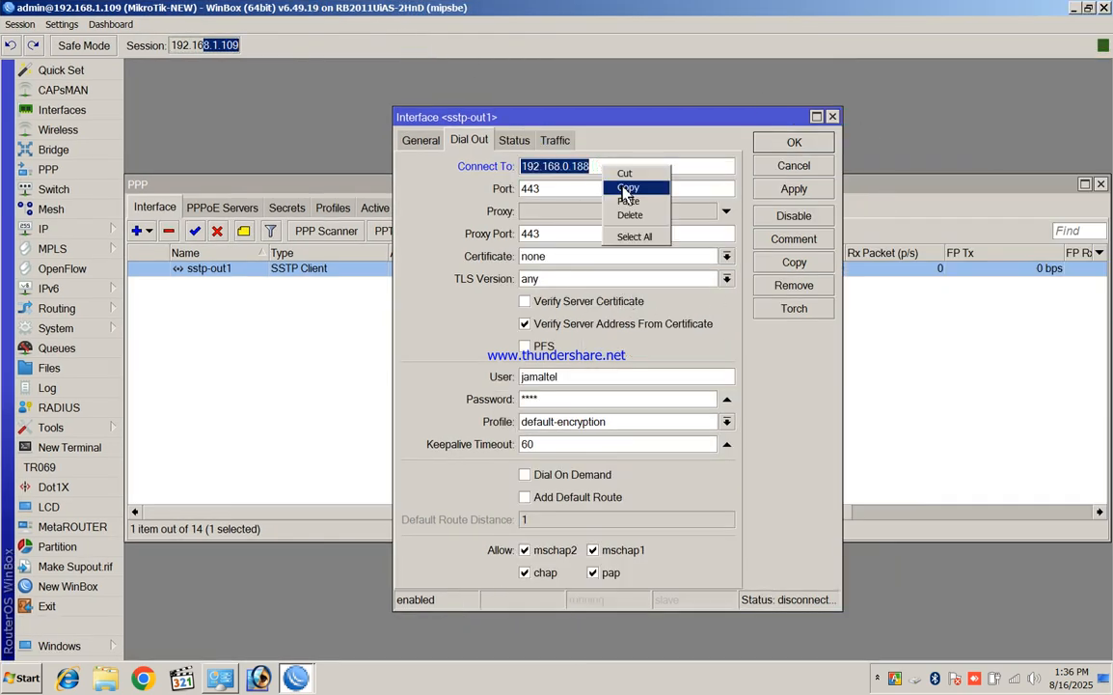
left_click(629, 201)
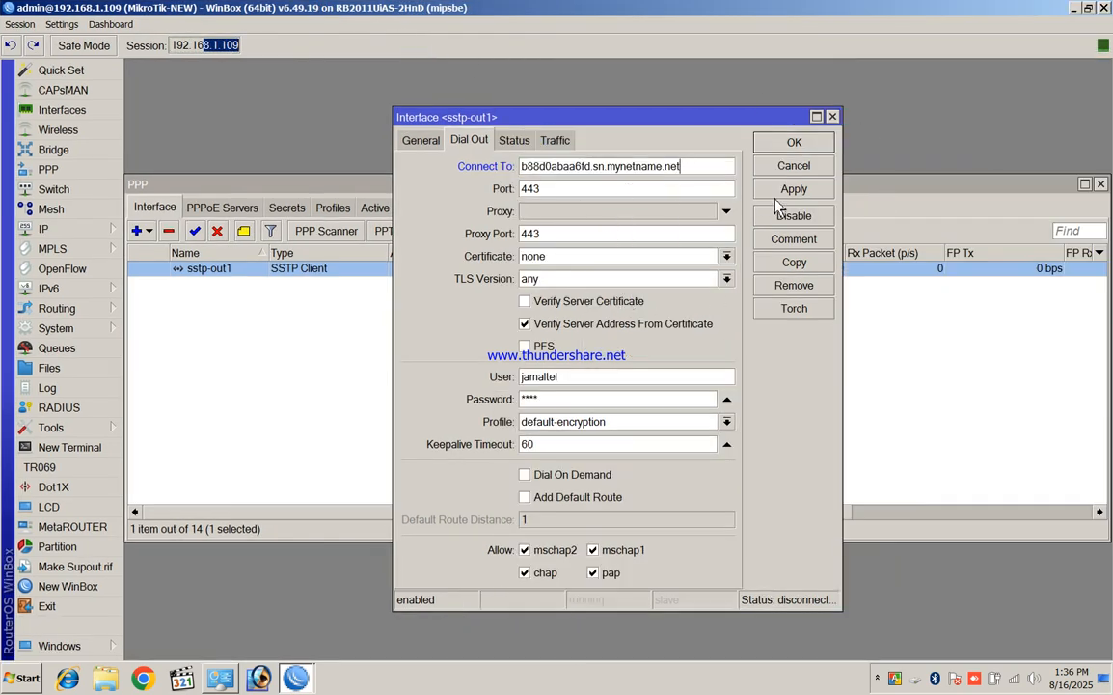
left_click(795, 145)
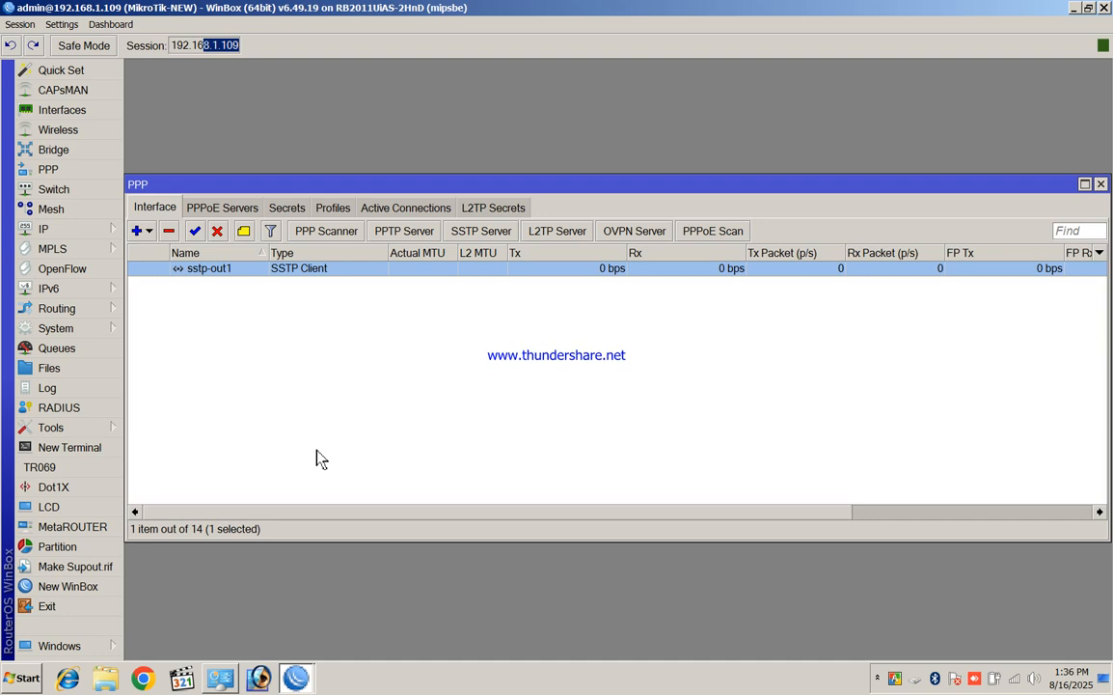
Review sstp-out1's General and Dial Out settings, then close them and the PPP window
double_click(321, 268)
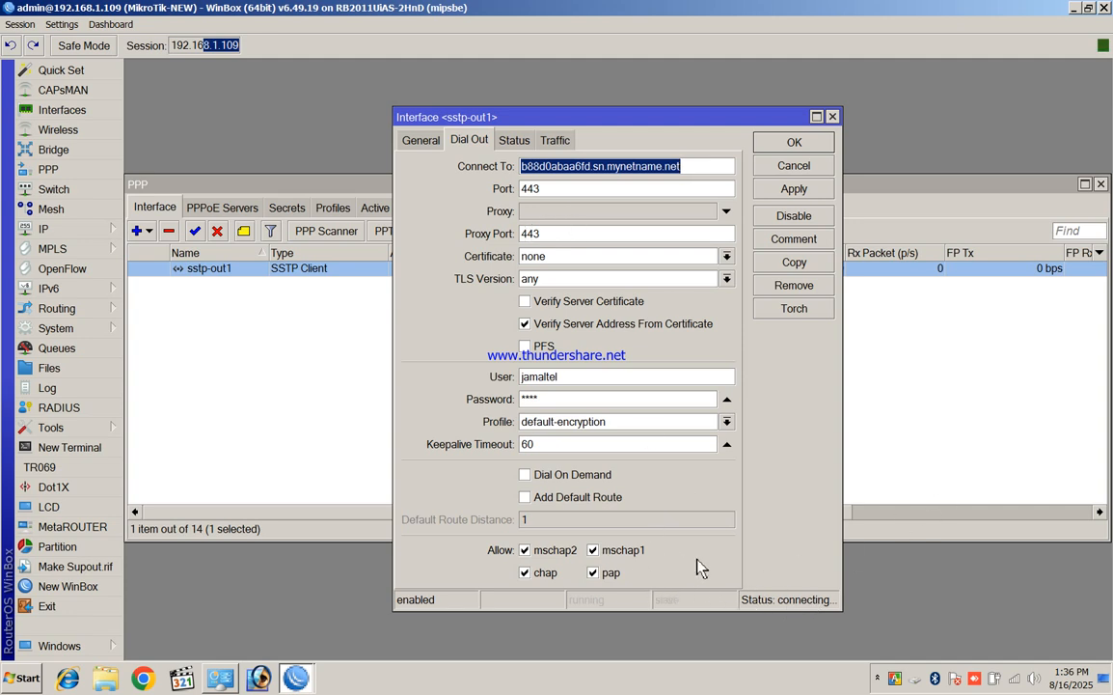
left_click(421, 142)
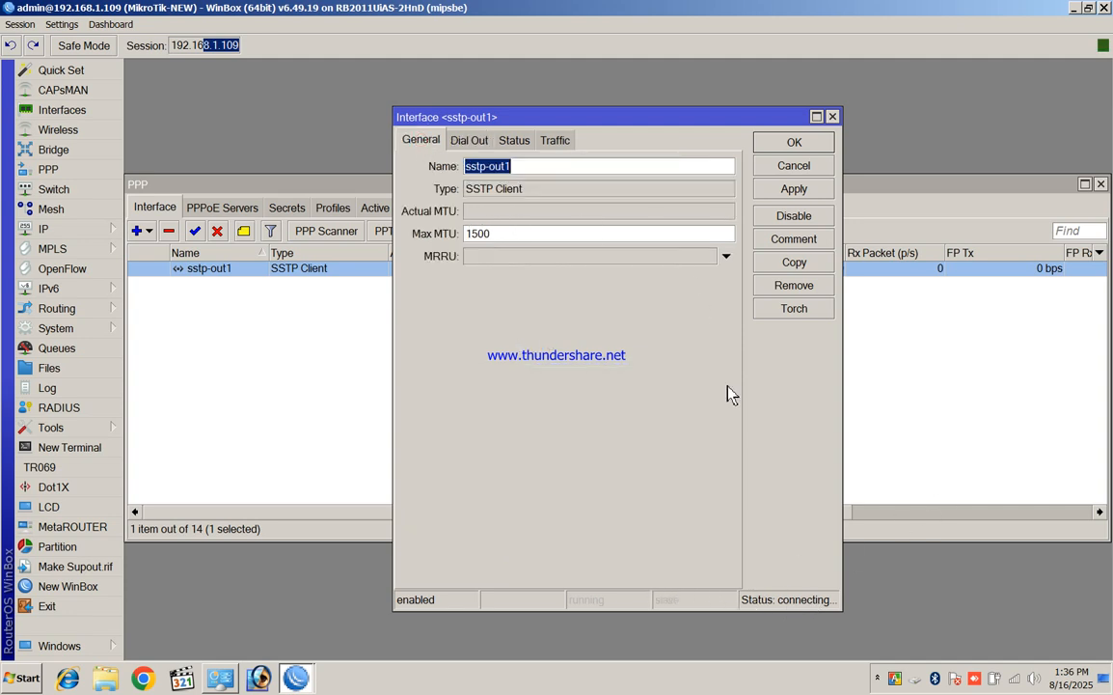
left_click(460, 152)
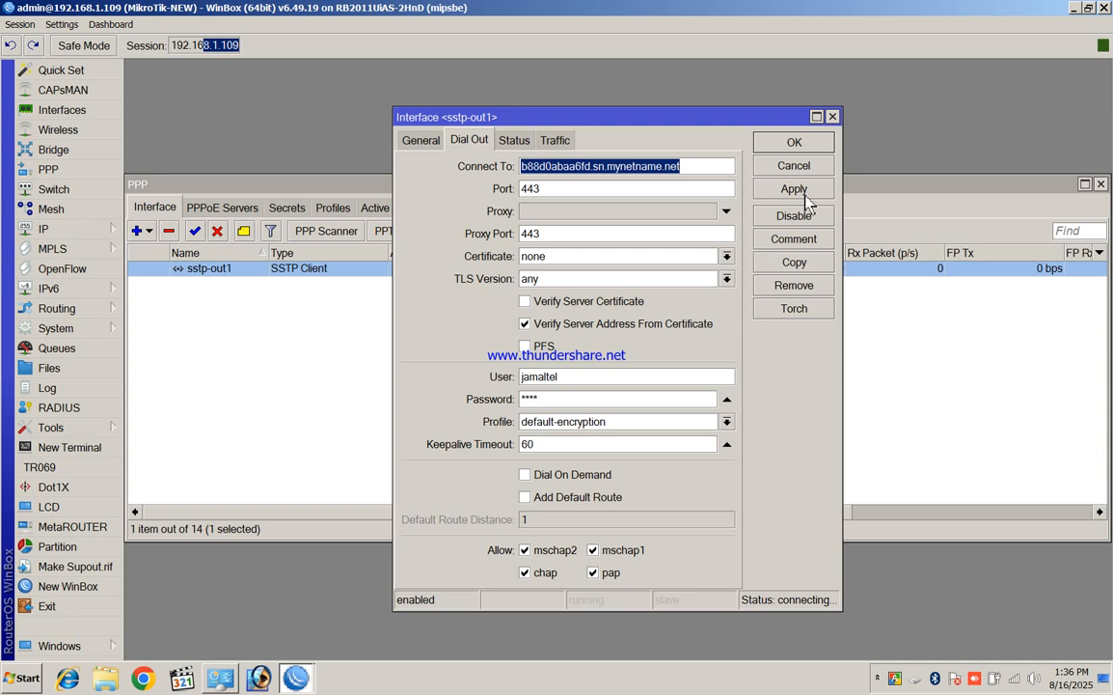
left_click(794, 142)
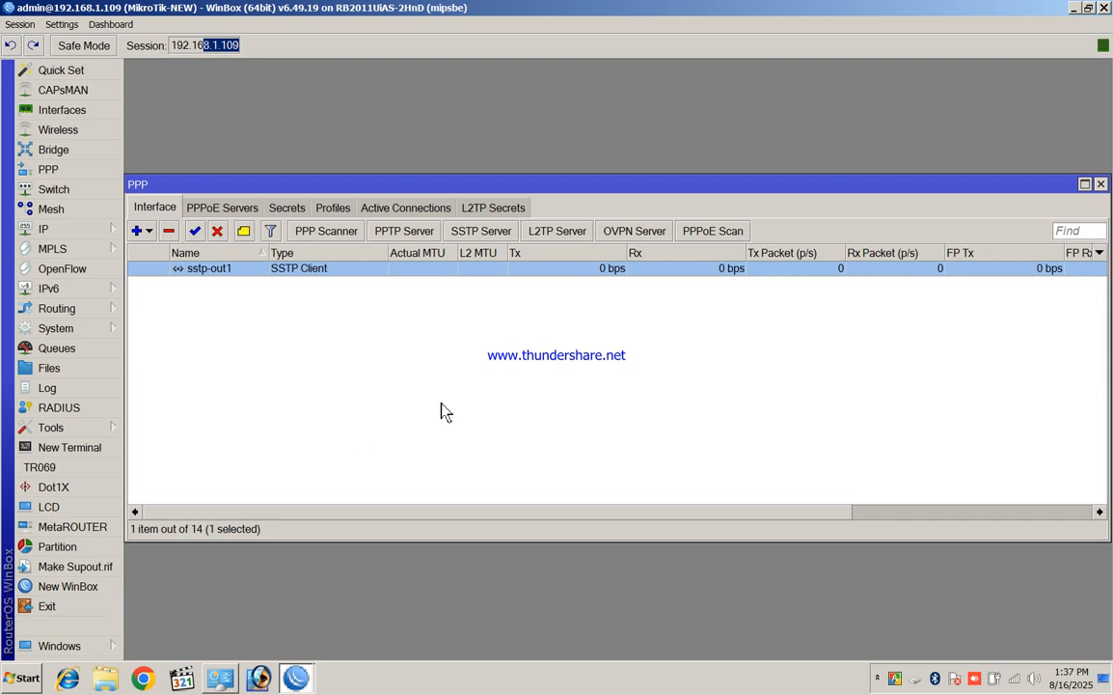
left_click(1101, 184)
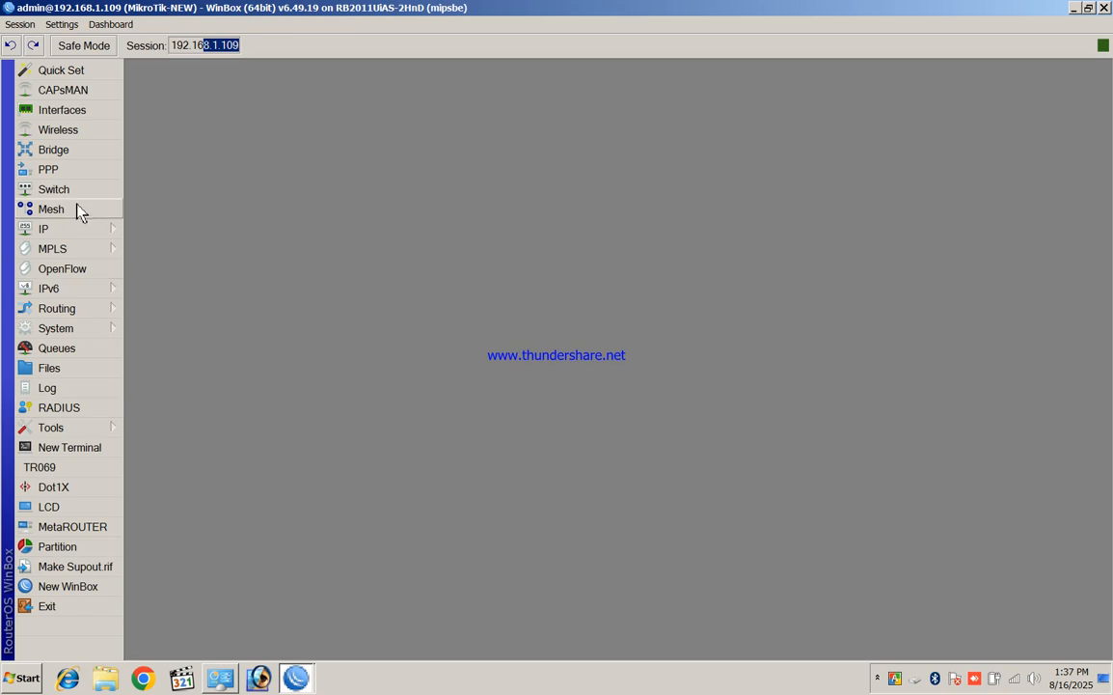
Arrange both router windows side by side and enable MikroTik-JT's sstp-out1 client
left_click(1089, 7)
left_click_drag(661, 19, 892, 81)
left_click_drag(385, 46, 295, 31)
left_click(757, 92)
left_click_drag(757, 85, 690, 72)
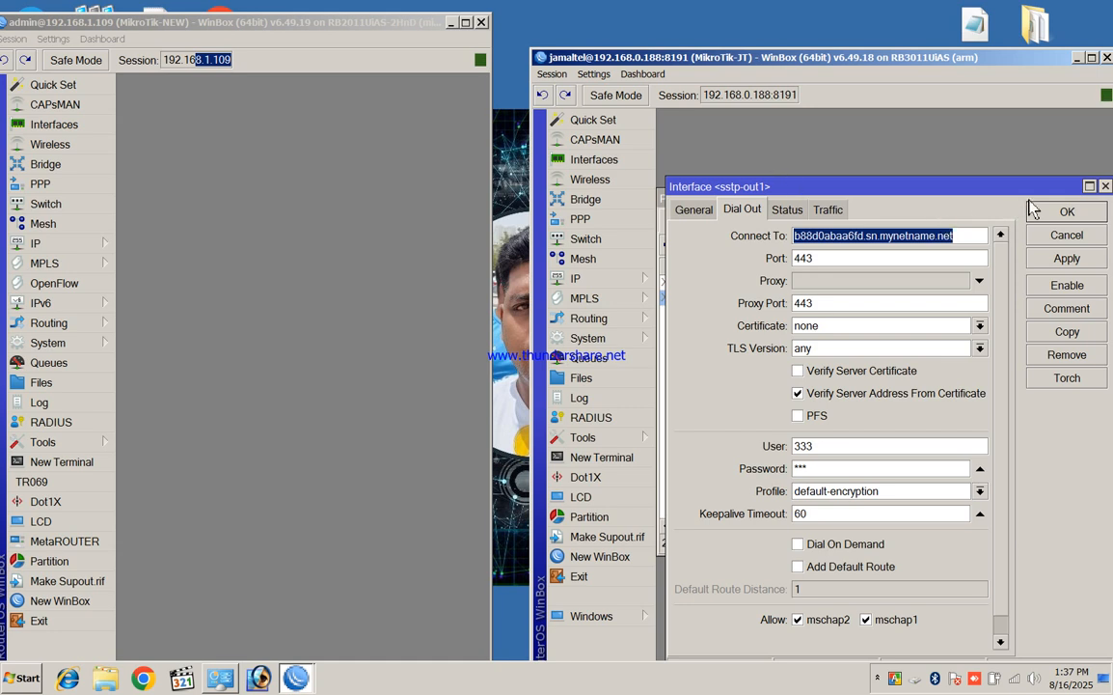
left_click(1106, 186)
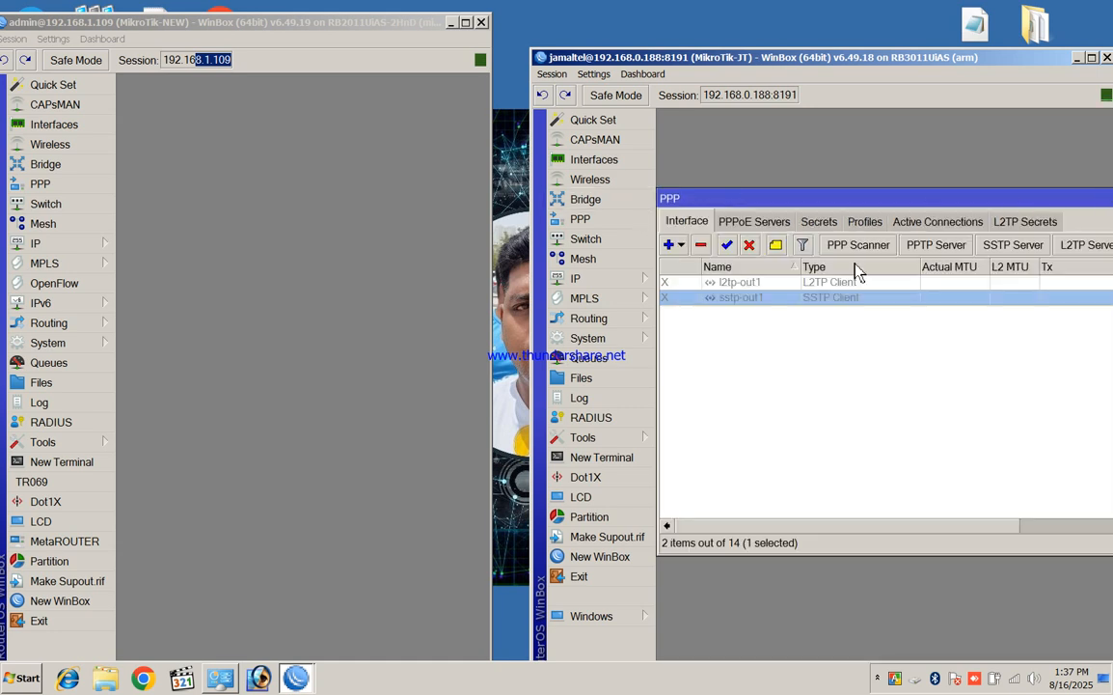
left_click(726, 244)
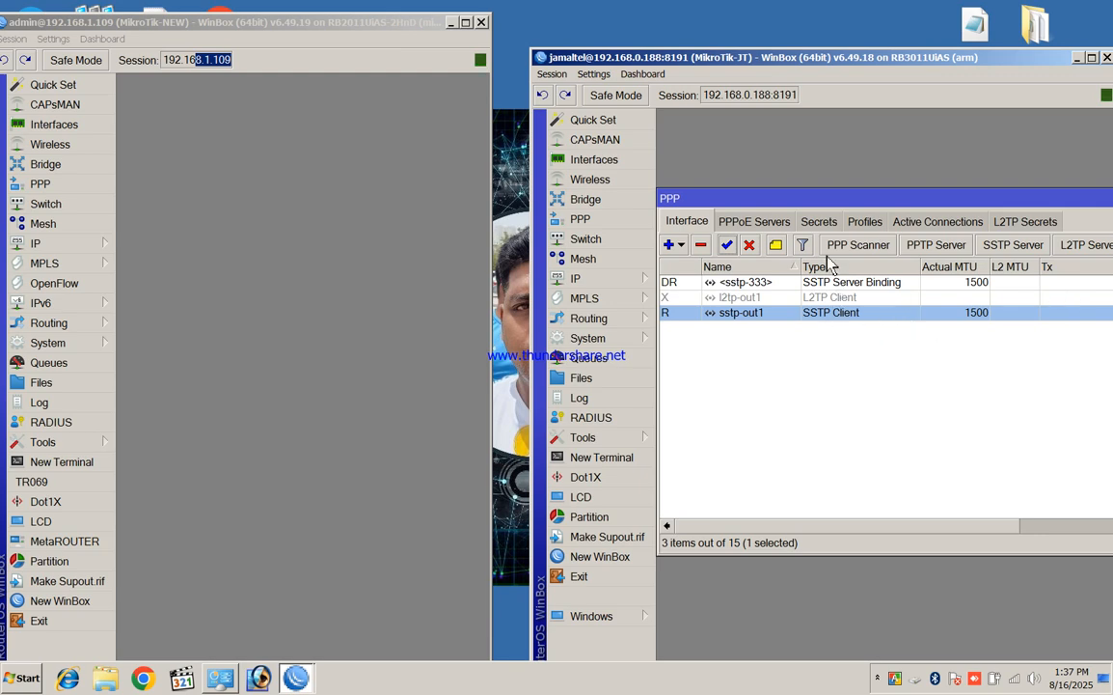
left_click_drag(705, 60, 683, 24)
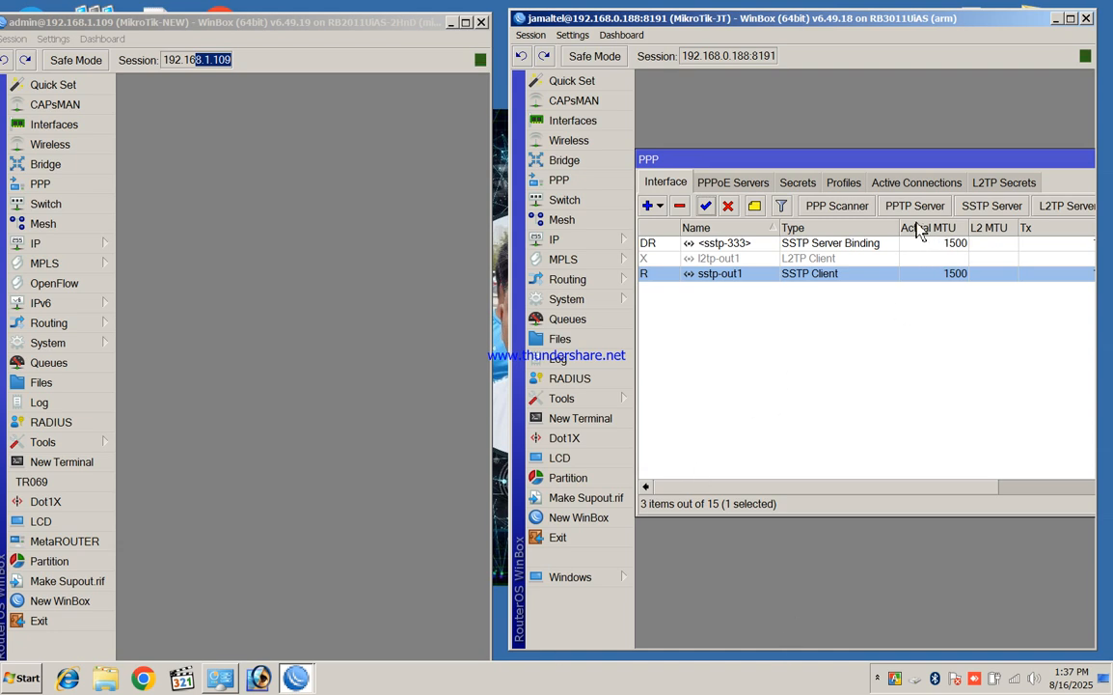
left_click(916, 184)
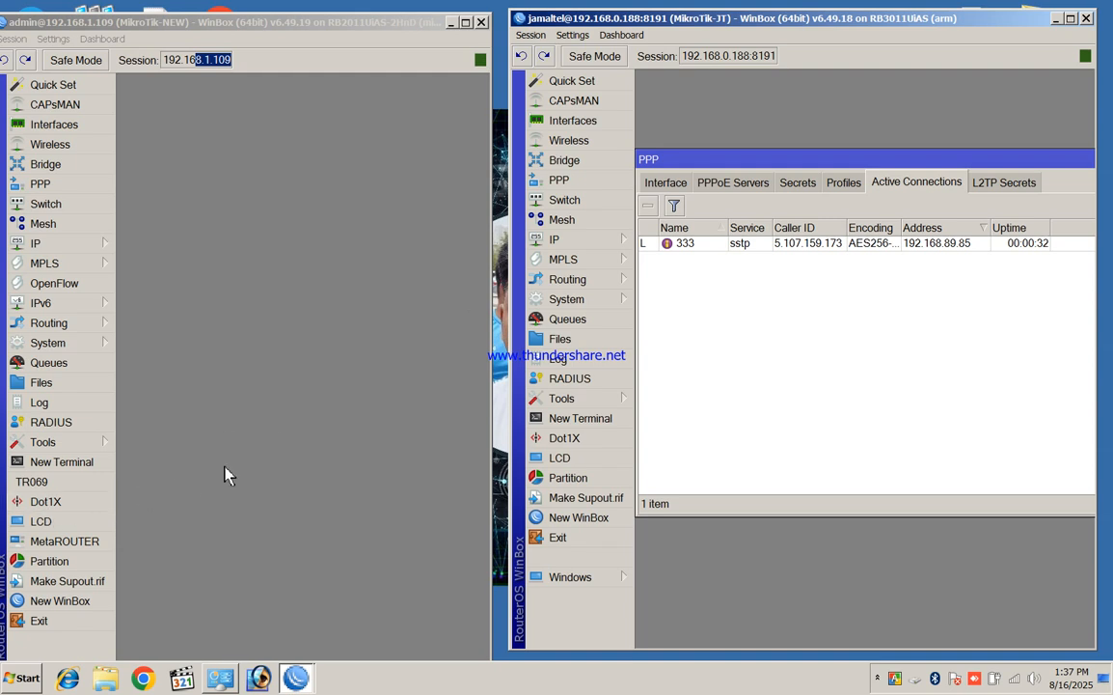
left_click(263, 50)
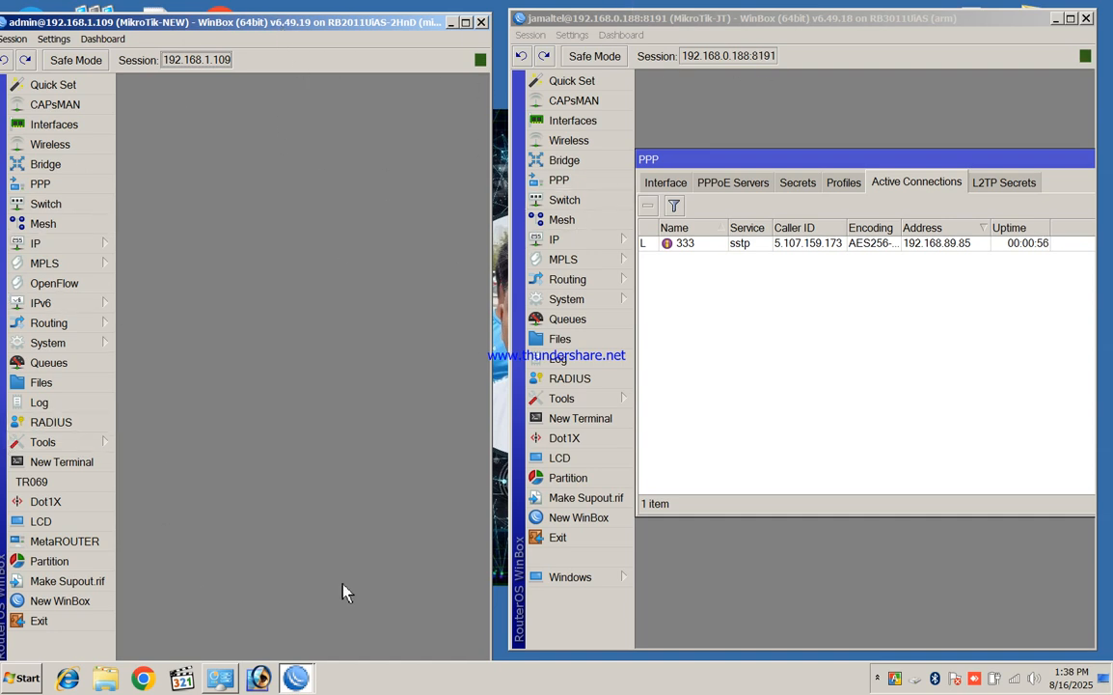
left_click(666, 182)
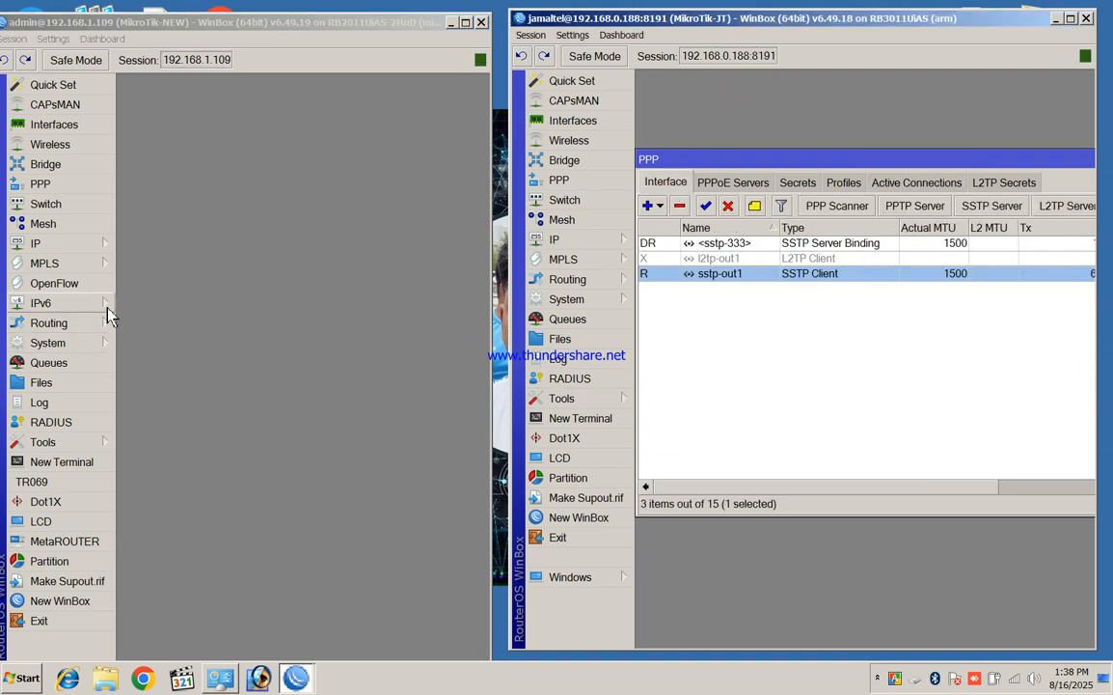
left_click(876, 679)
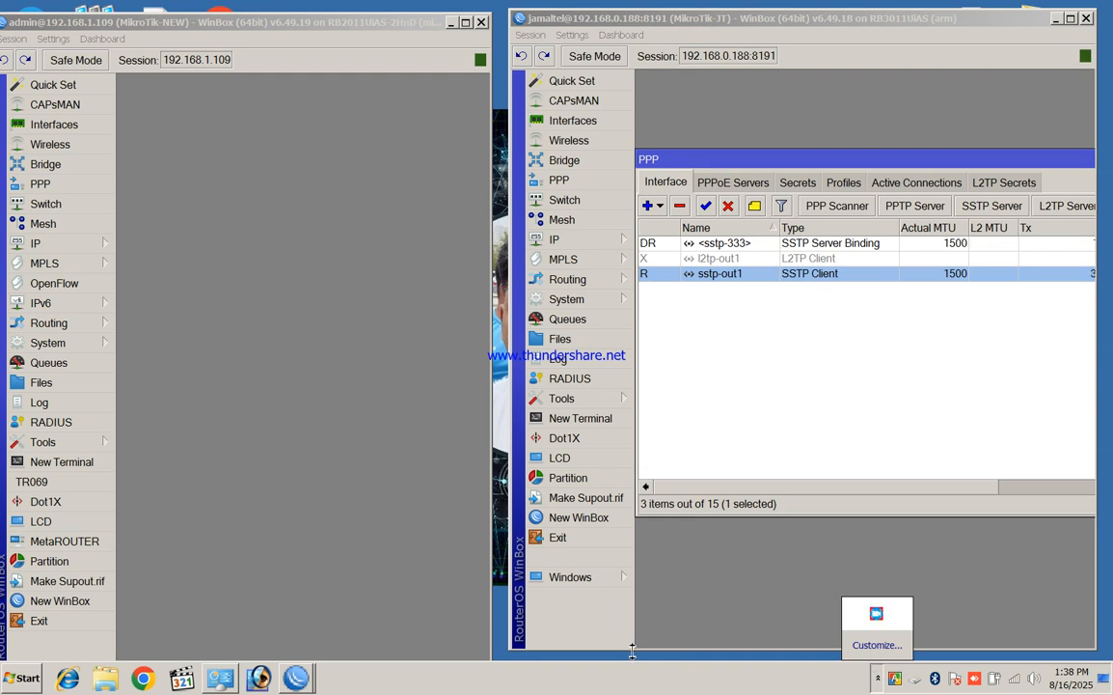
left_click(590, 653)
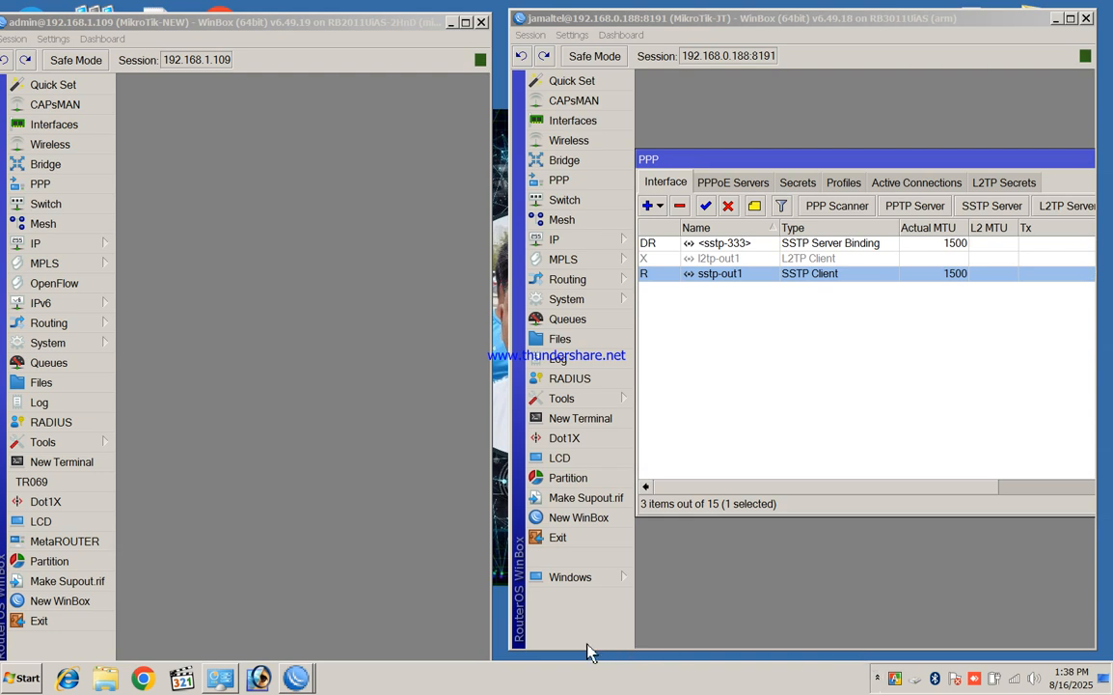
left_click(877, 678)
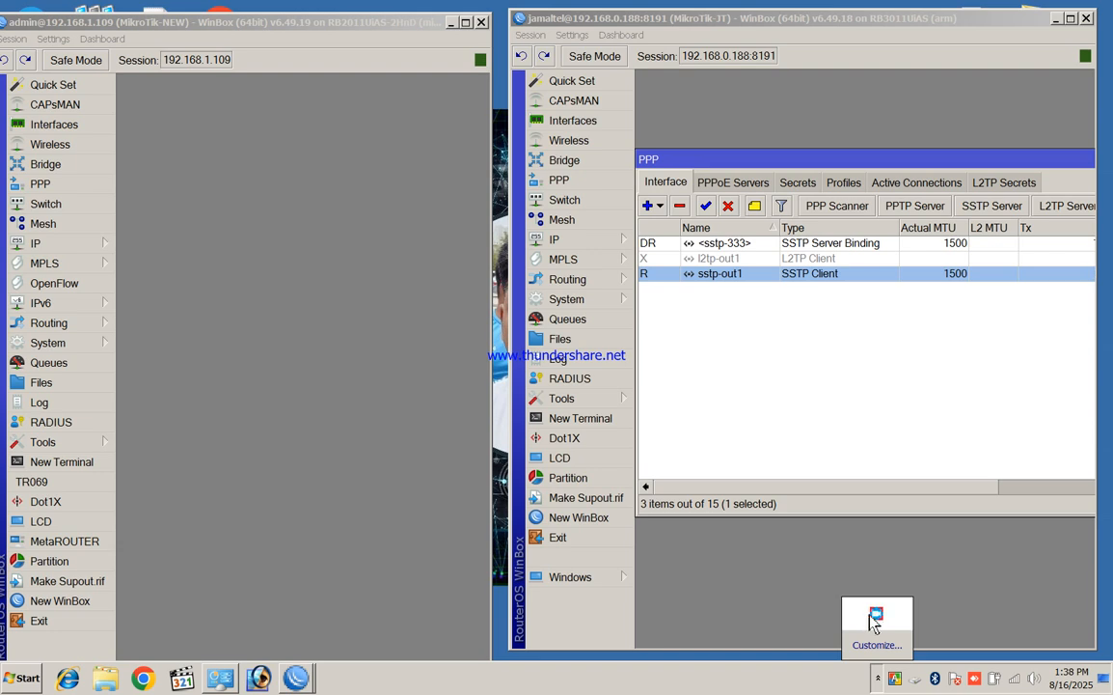